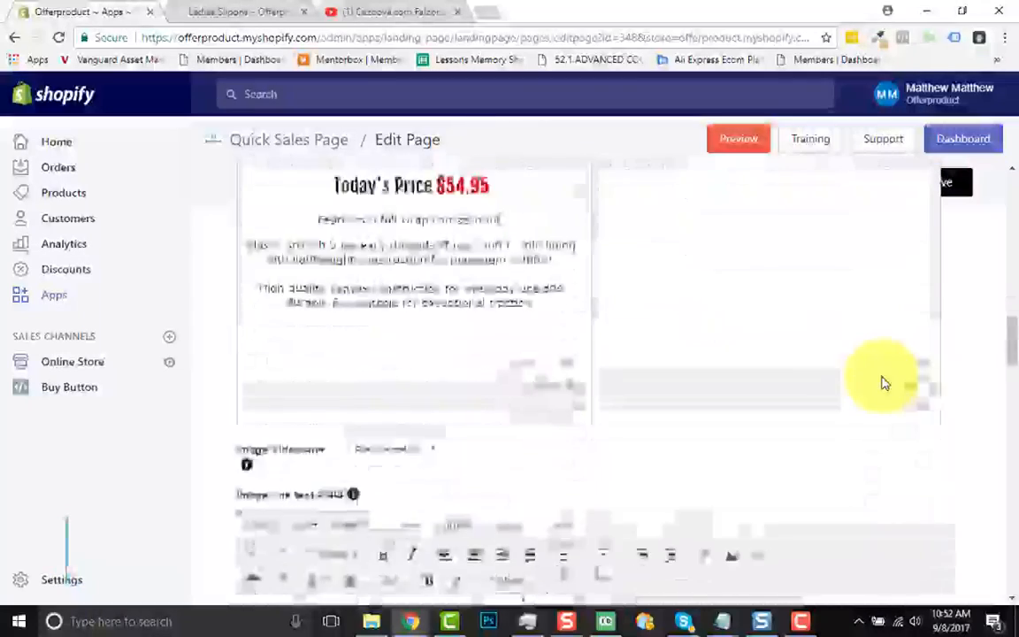
# Set Image/Video one to Image and upload the 001 picture from Desktop > LADIES SLIPONS > ROWS > ROWS
pyautogui.scroll(1, 882, 383)
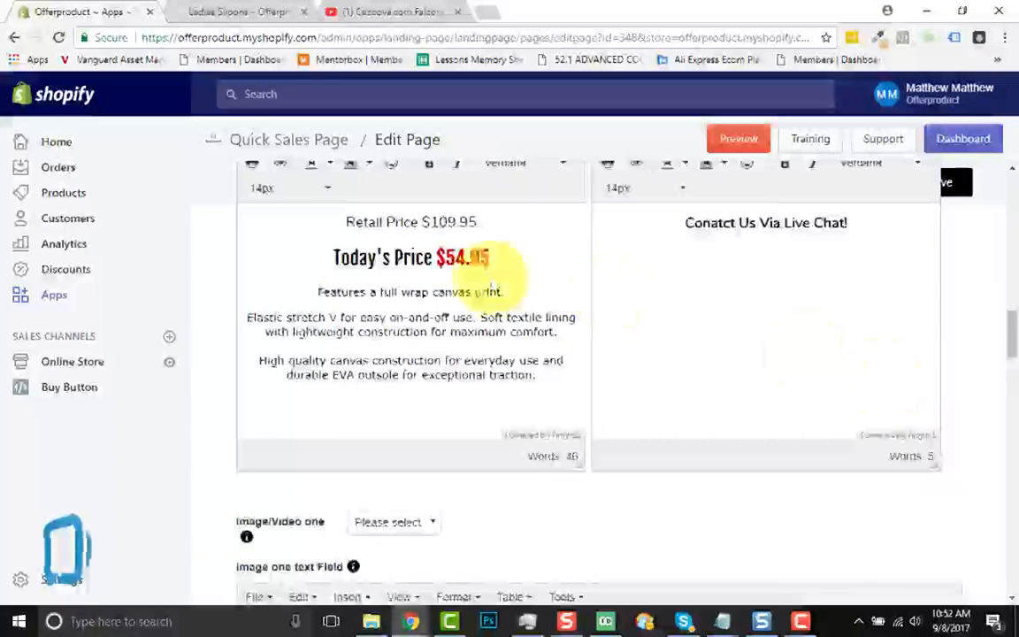
pyautogui.scroll(-3, 701, 334)
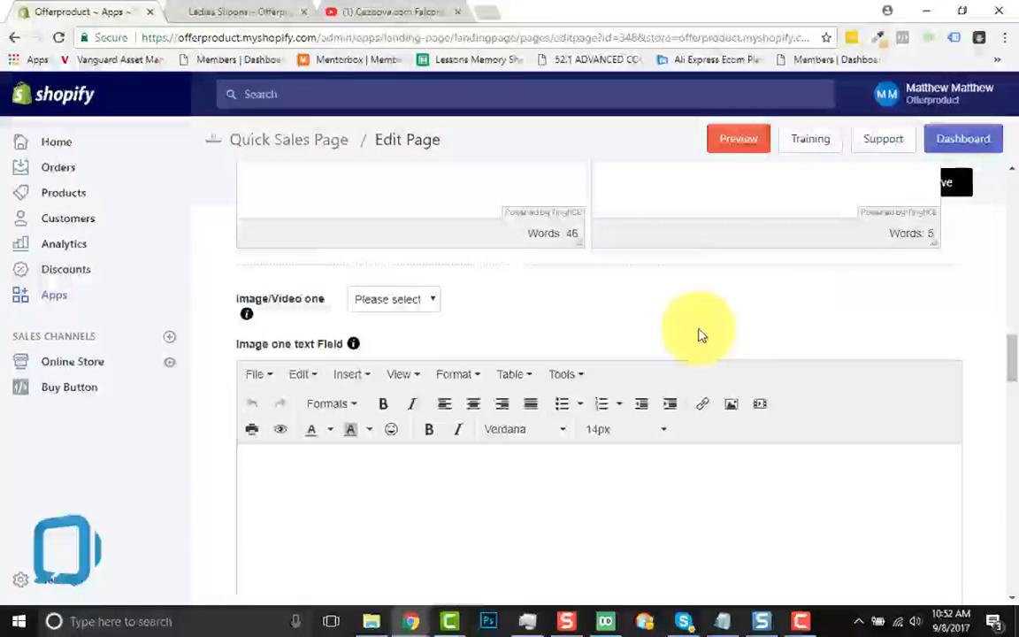
pyautogui.scroll(-1, 511, 341)
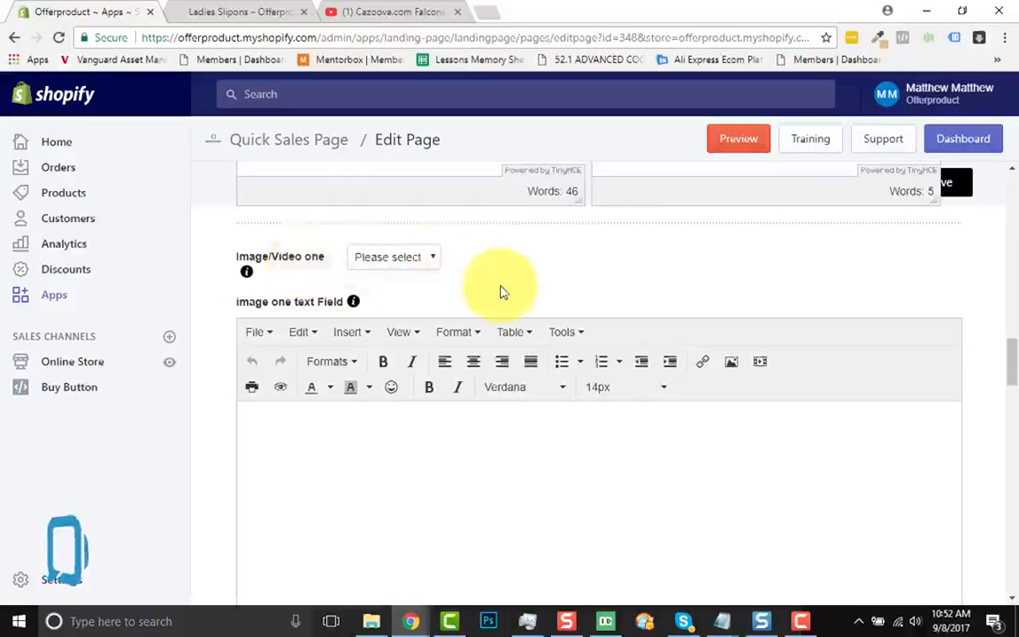
pyautogui.scroll(-1, 501, 292)
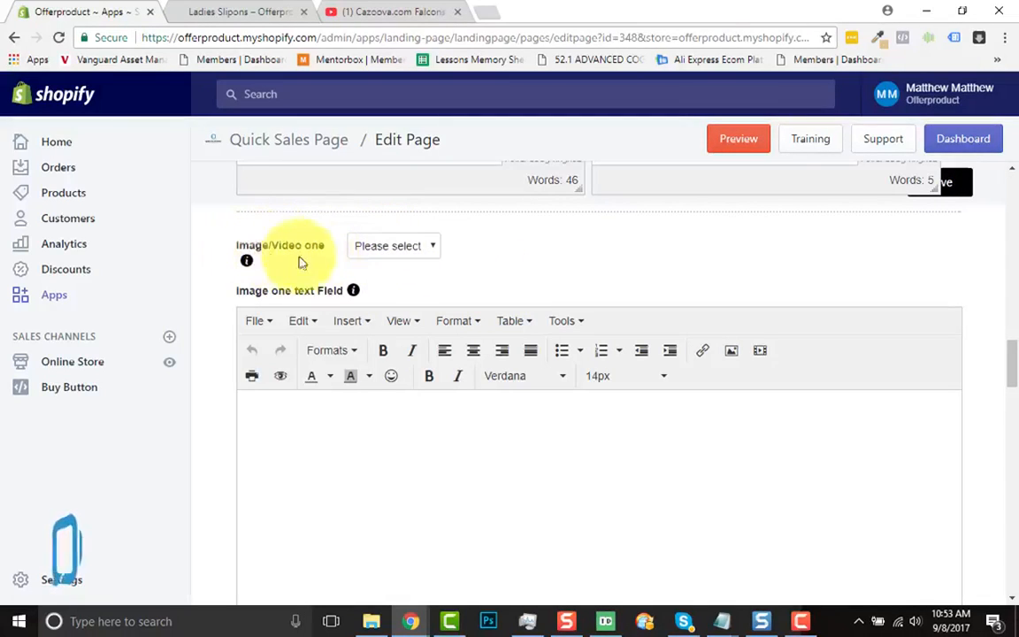
pyautogui.click(438, 250)
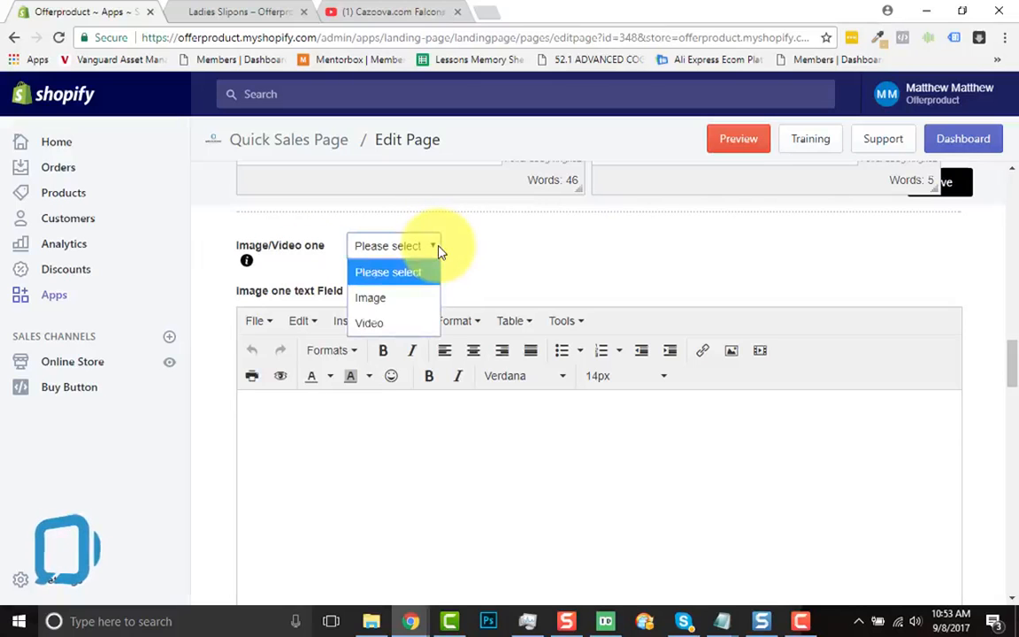
pyautogui.click(387, 307)
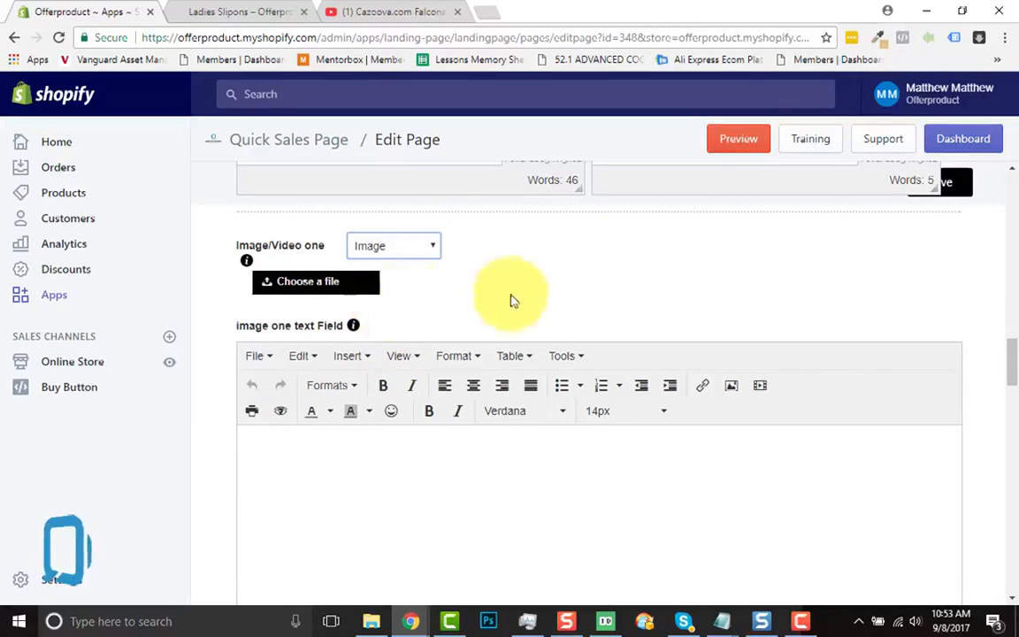
pyautogui.click(336, 295)
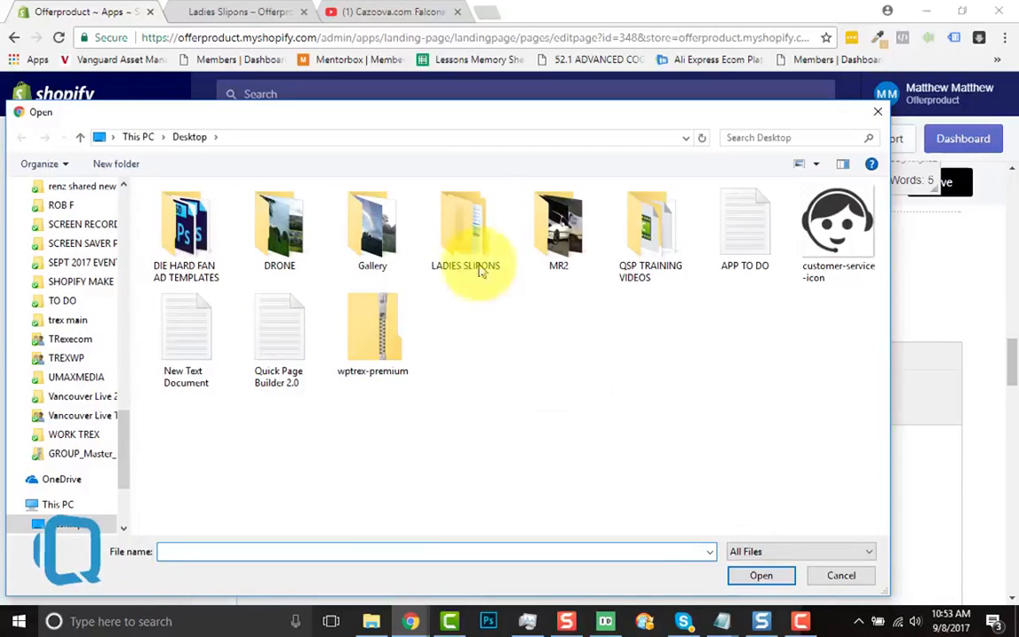
pyautogui.doubleClick(464, 232)
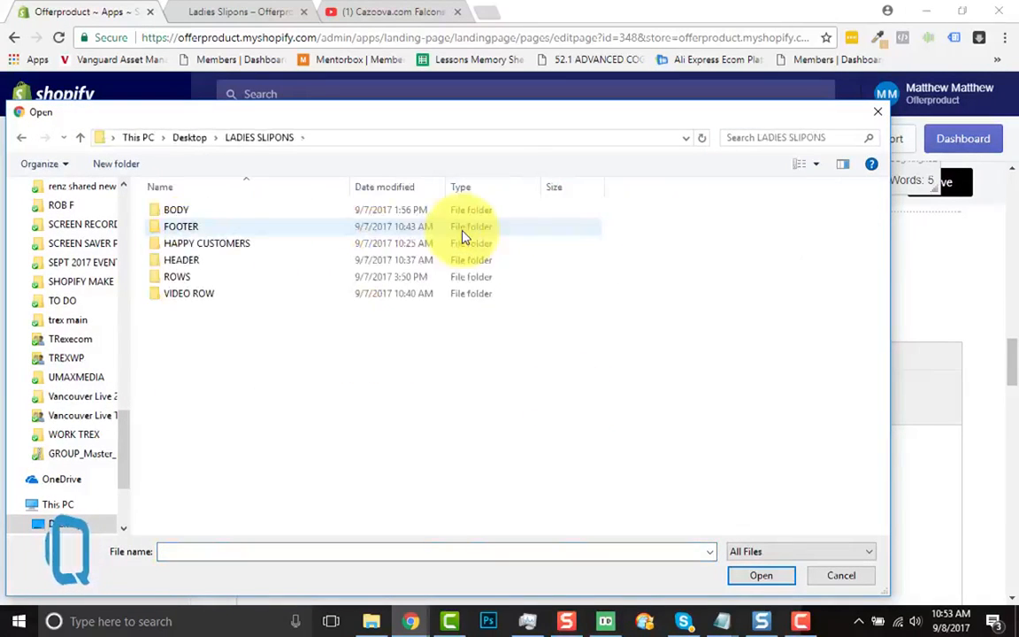
pyautogui.doubleClick(190, 279)
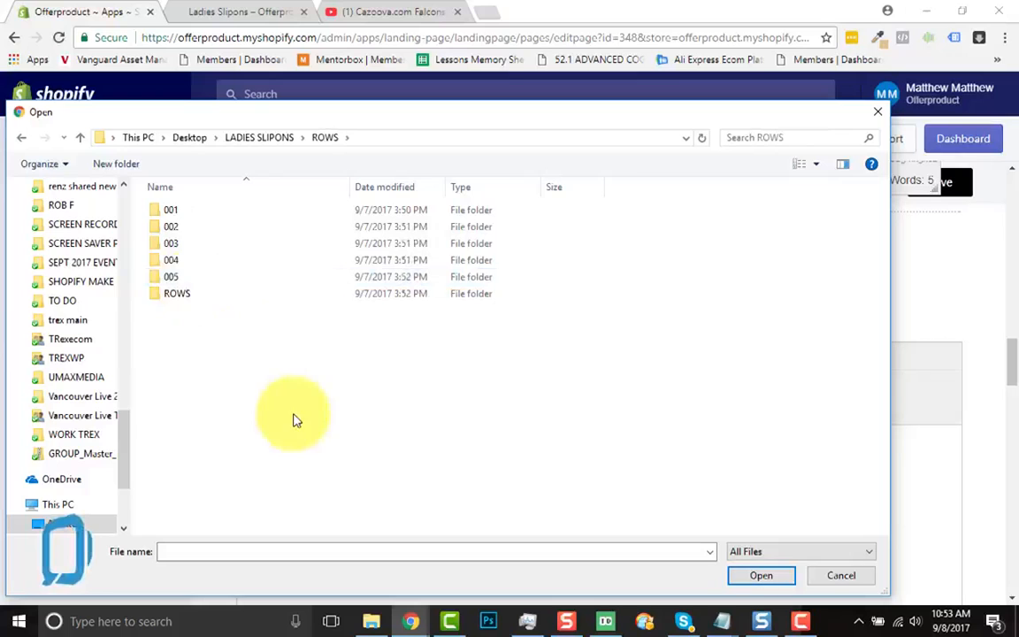
pyautogui.doubleClick(173, 293)
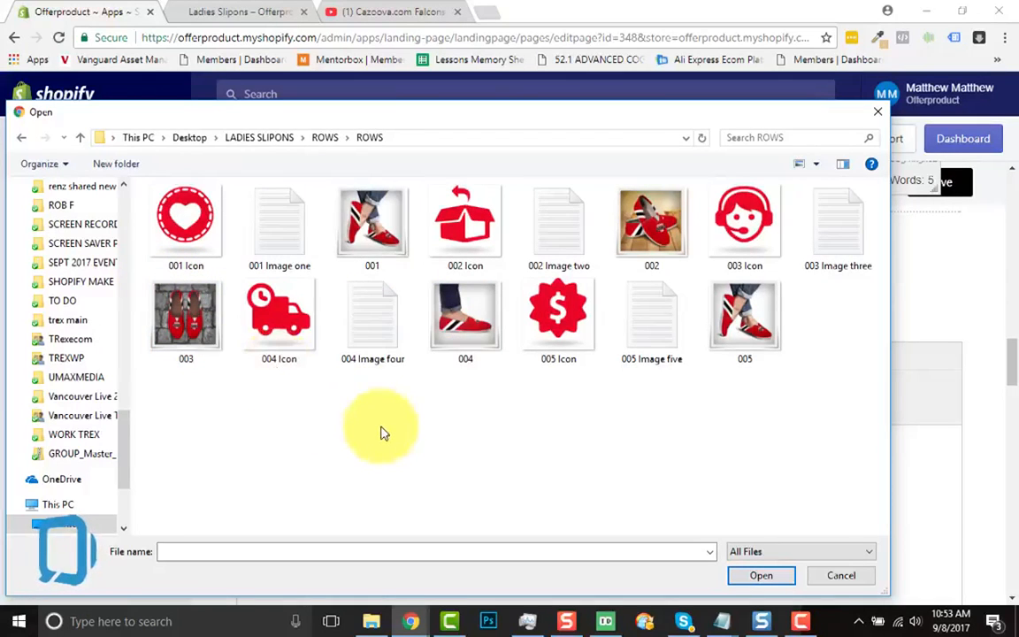
pyautogui.click(354, 214)
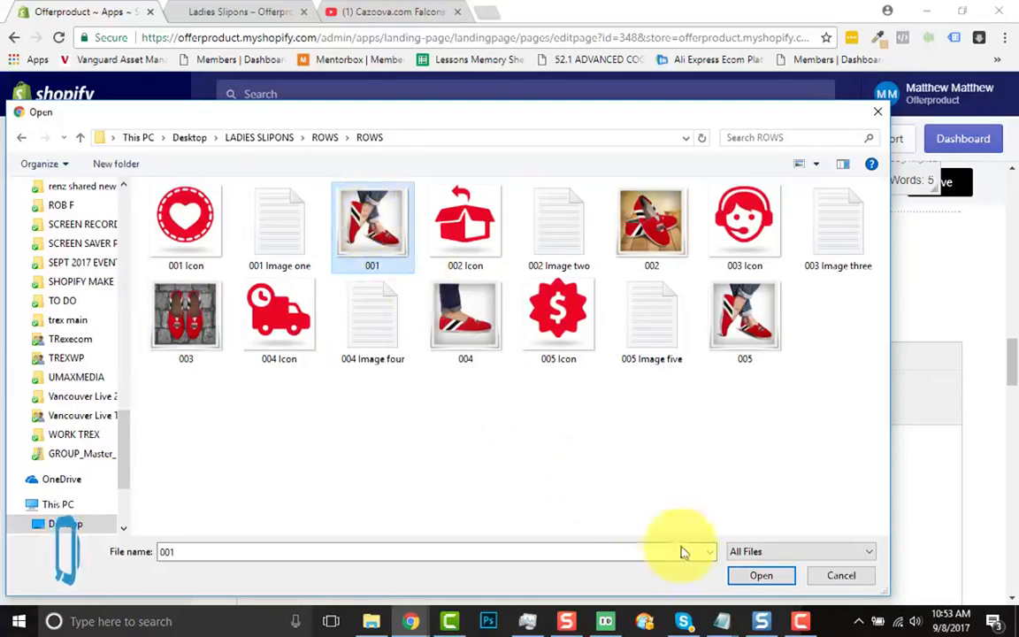
pyautogui.click(752, 575)
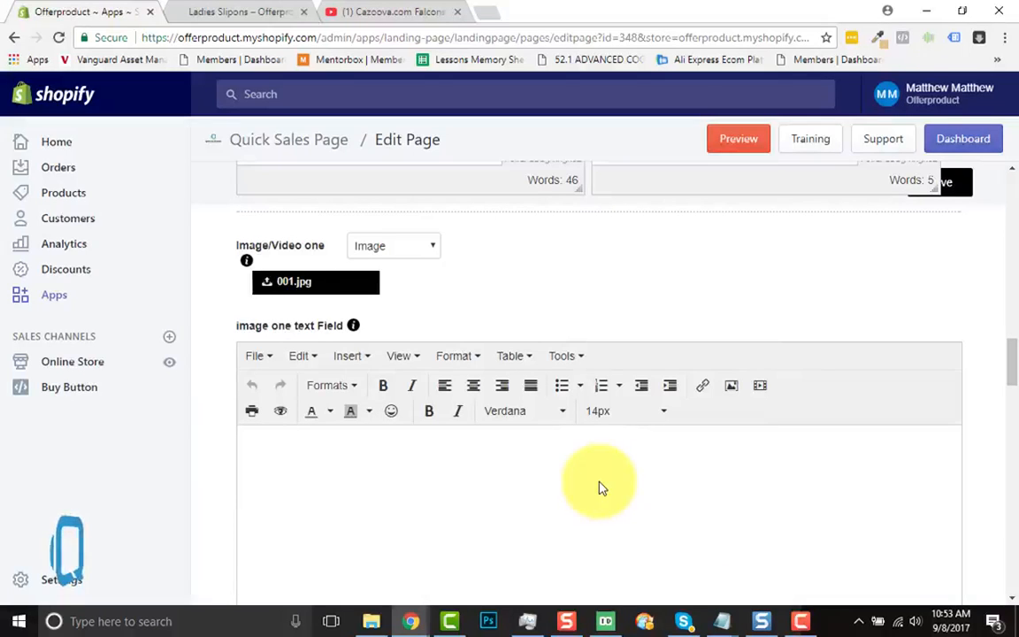
# Copy all the HTML from the "001 Image one" text file in the LADIES SLIPONS inner ROWS folder, and close the file
pyautogui.click(371, 620)
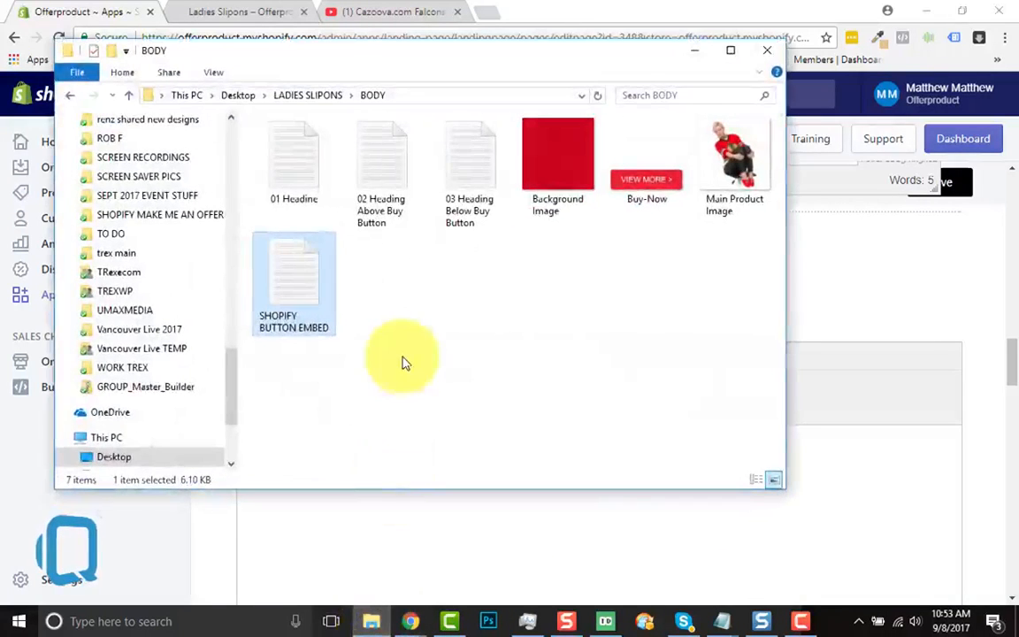
pyautogui.click(304, 99)
pyautogui.doubleClick(309, 211)
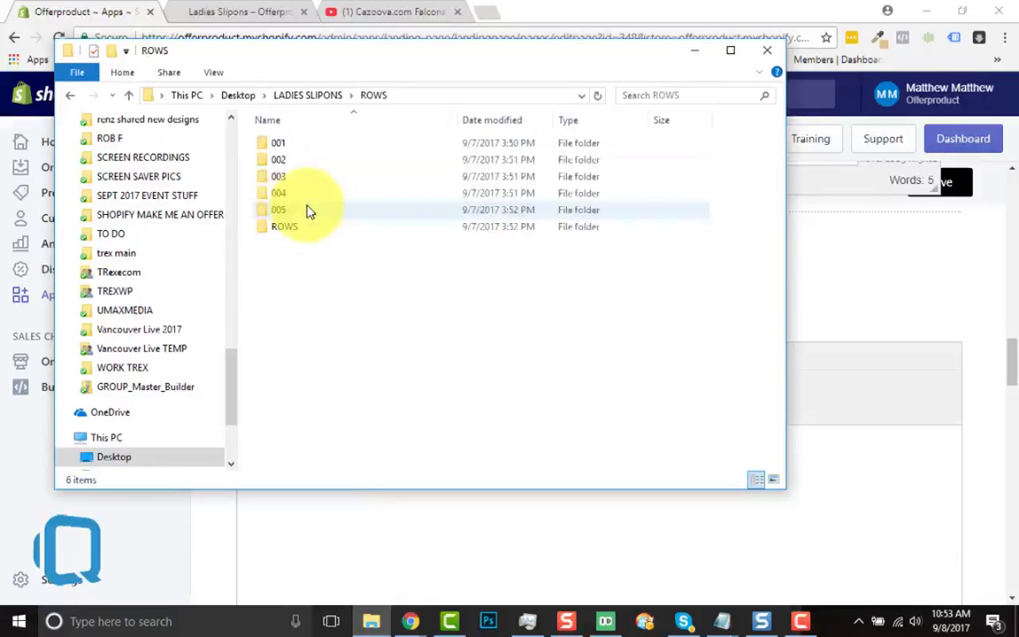
pyautogui.click(298, 225)
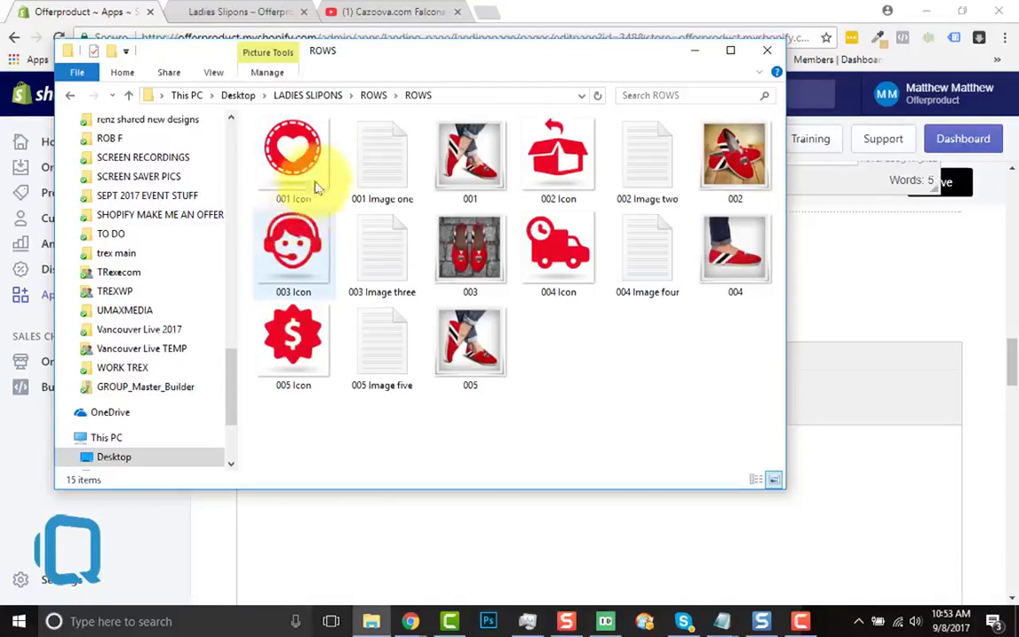
pyautogui.doubleClick(380, 156)
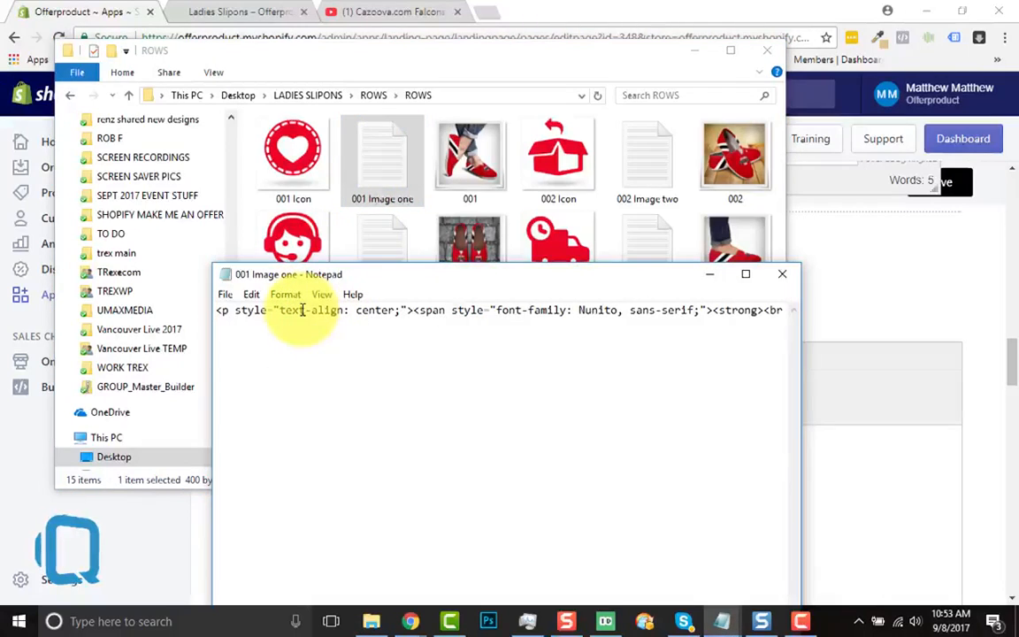
pyautogui.hotkey('ctrl', 'a')
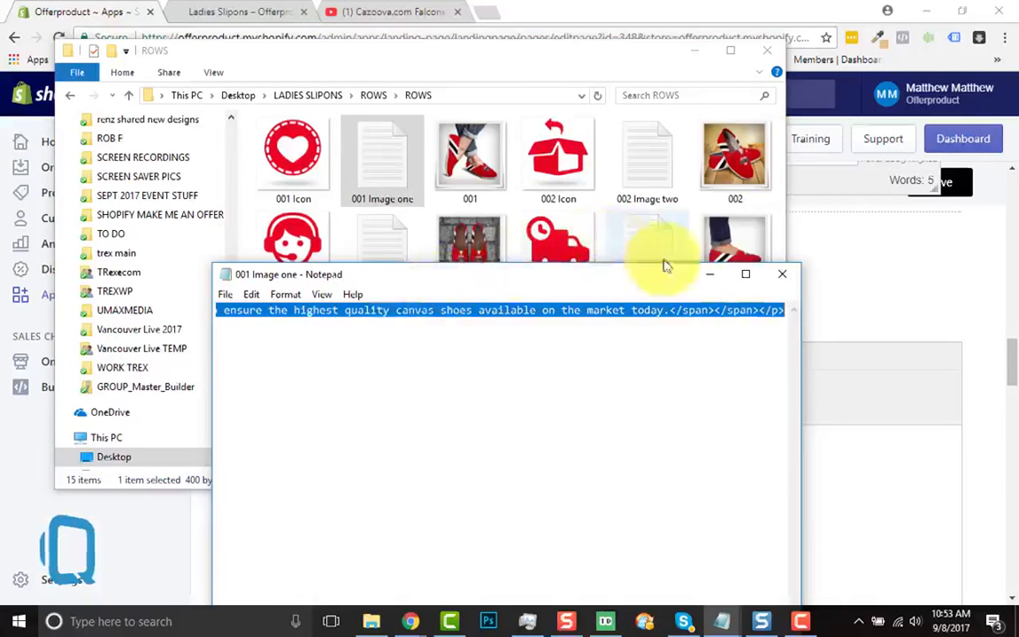
pyautogui.click(782, 274)
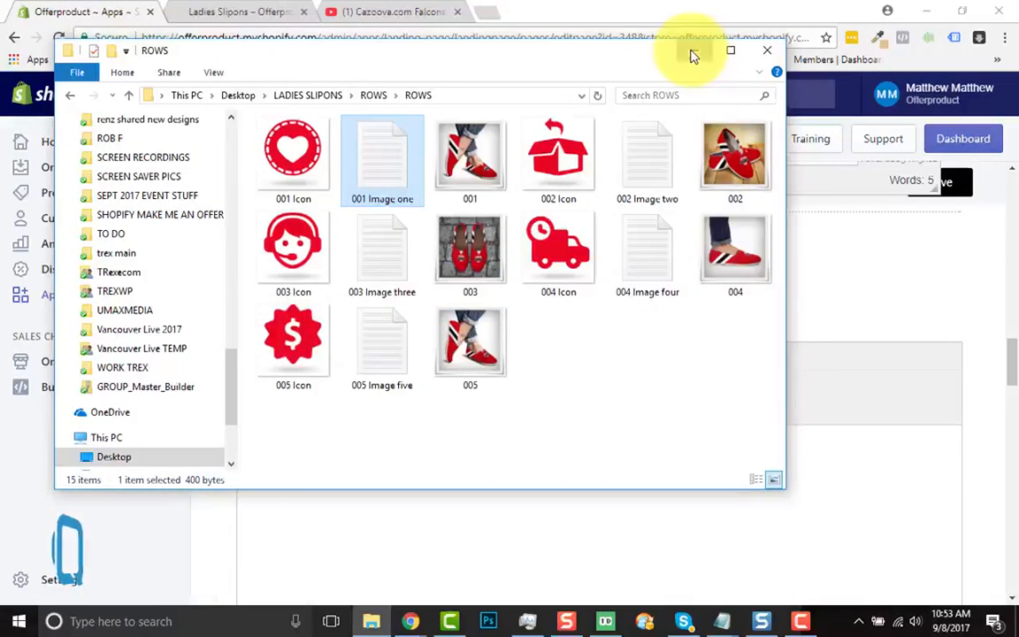
pyautogui.click(693, 50)
# Paste the copied HTML as the source code of the image one text field and apply it
pyautogui.click(556, 358)
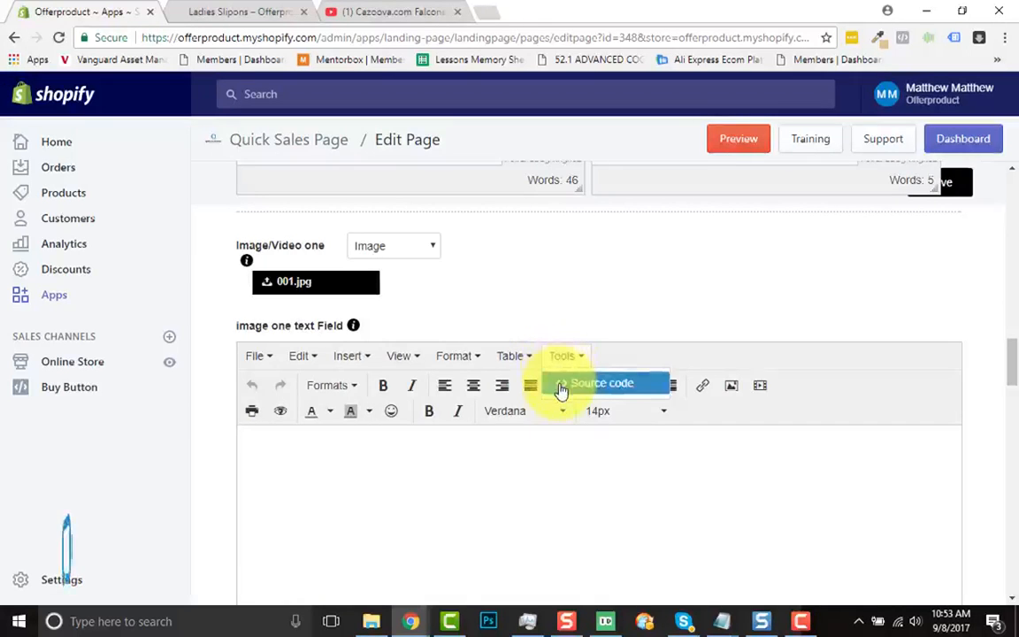
pyautogui.click(559, 384)
pyautogui.write('<p style="text-align: center;"><span style="font-family: Nunito, sans-serif;"><strong><br /><br /><span style="font-size: 24px;">Custom Handmade Quality</span><br /><br /></strong><span style="font-size: 18px;">Every pair of ladies casual canvas slip-ons is custom printed, made by hand and quality inspected to ensure the highest quality canvas shoes available on the market today </span></span></p>')
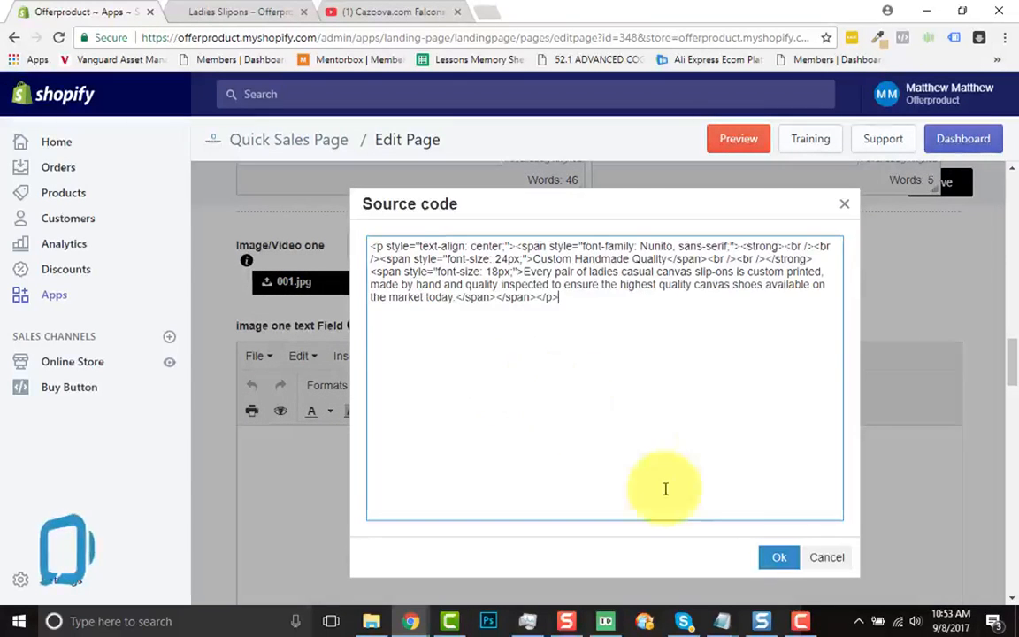
pyautogui.click(775, 570)
# Add blank lines above the "Custom Handmade Quality" heading in the image one text field
pyautogui.scroll(-1, 819, 485)
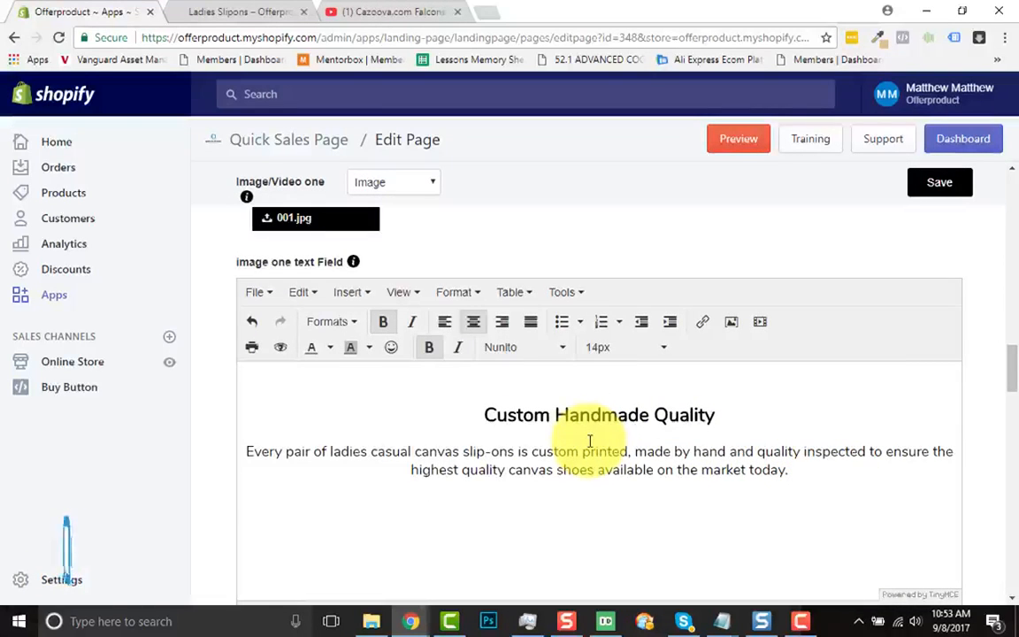
pyautogui.press('Return')
pyautogui.press('Return')
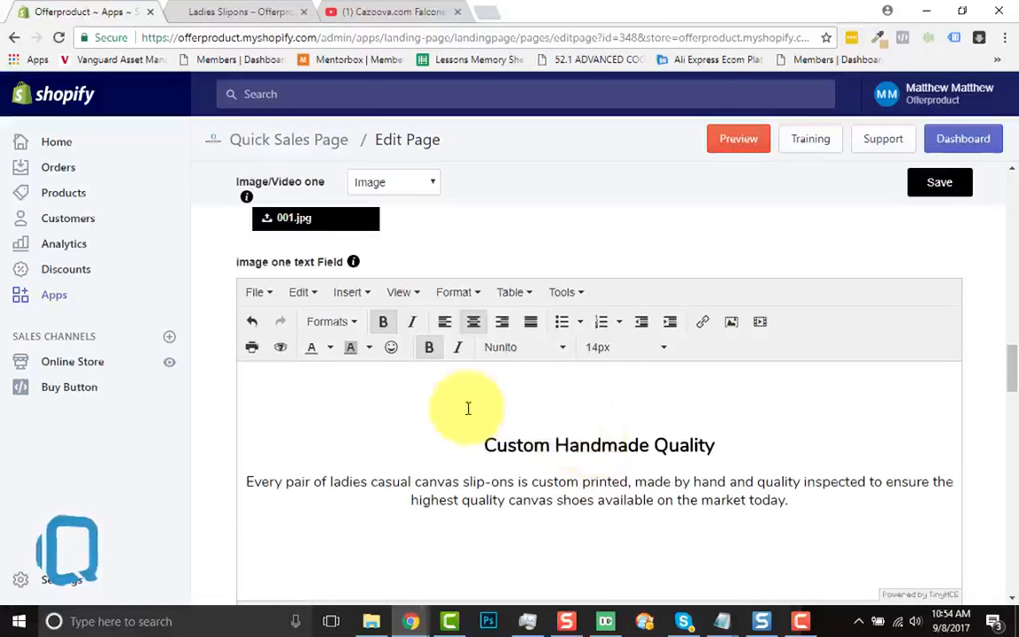
# Insert the "001 Icon" image from the ROWS folder above the "Custom Handmade Quality" heading and save the sales page
pyautogui.click(350, 301)
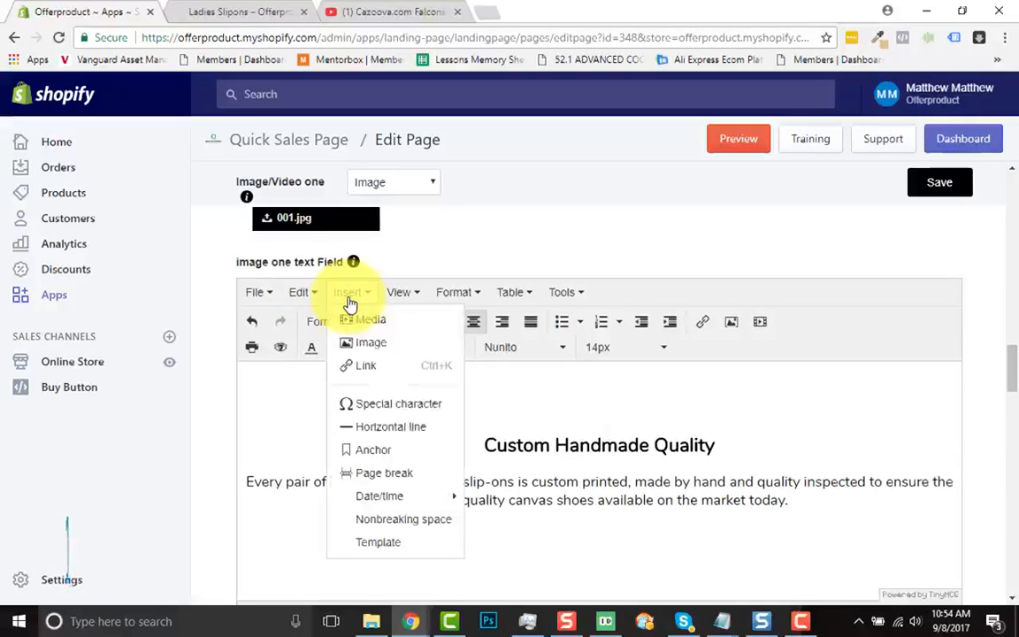
pyautogui.click(363, 351)
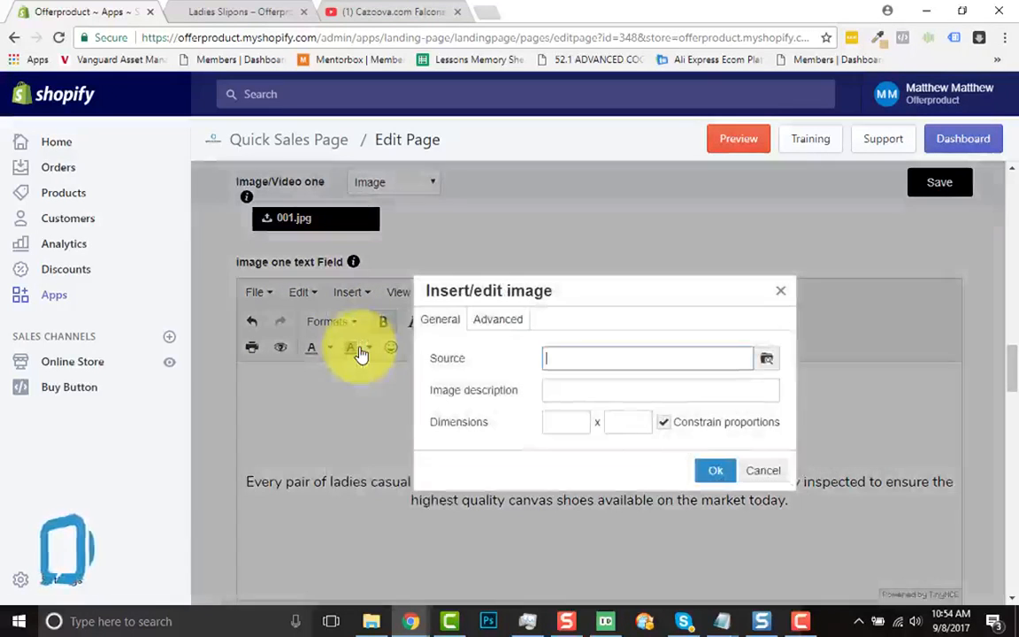
pyautogui.click(772, 364)
pyautogui.click(210, 234)
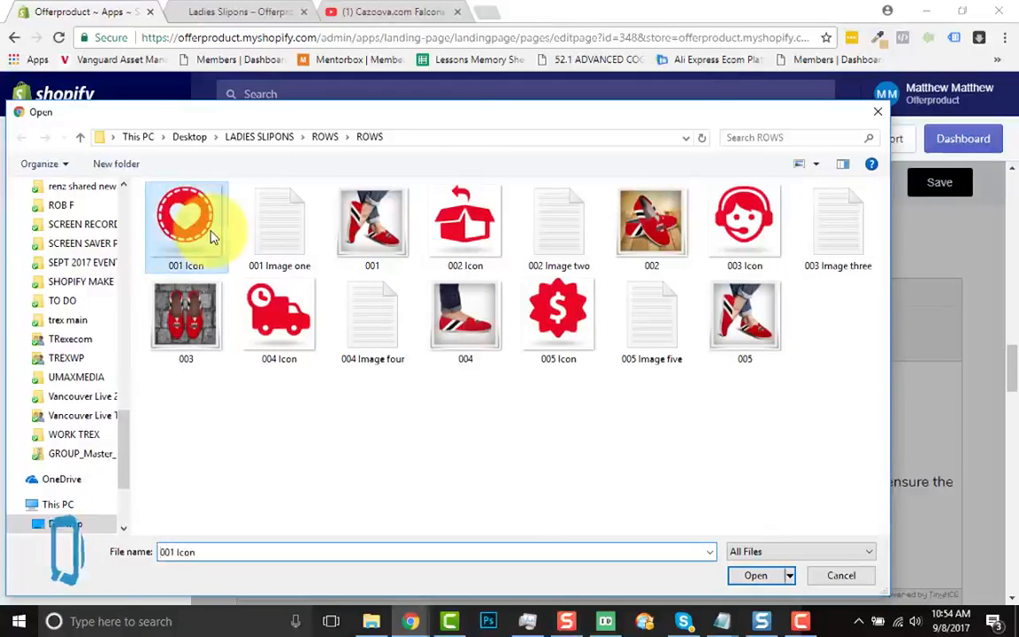
pyautogui.click(754, 575)
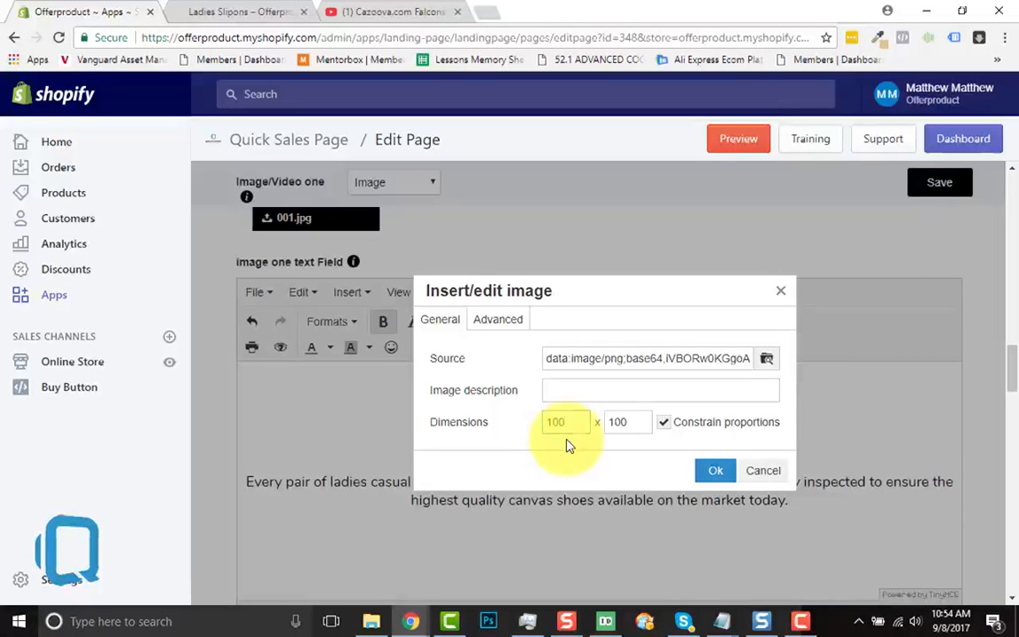
pyautogui.click(712, 474)
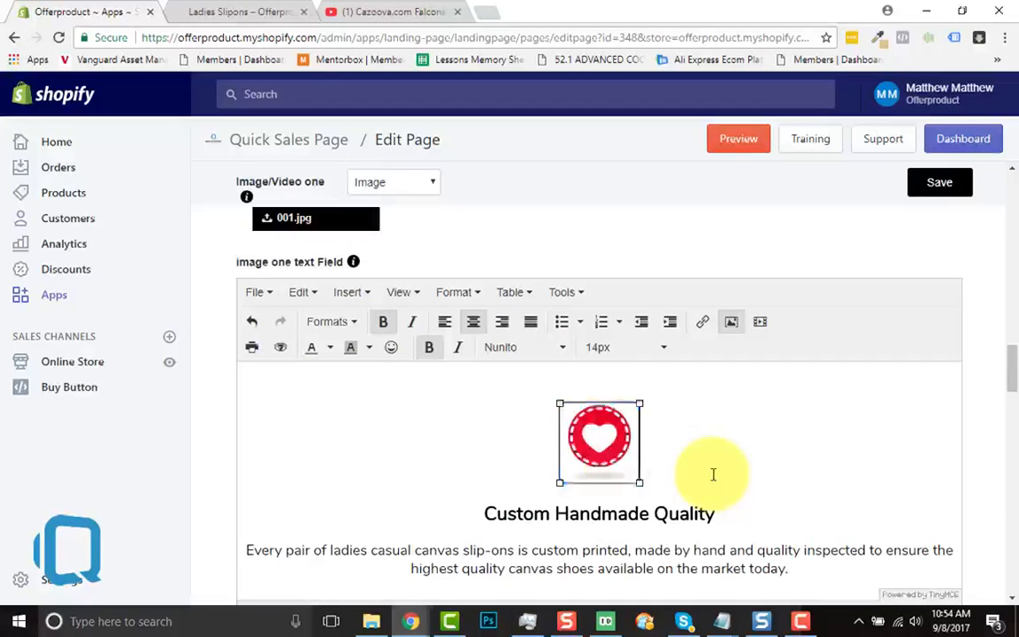
pyautogui.click(713, 475)
pyautogui.click(922, 199)
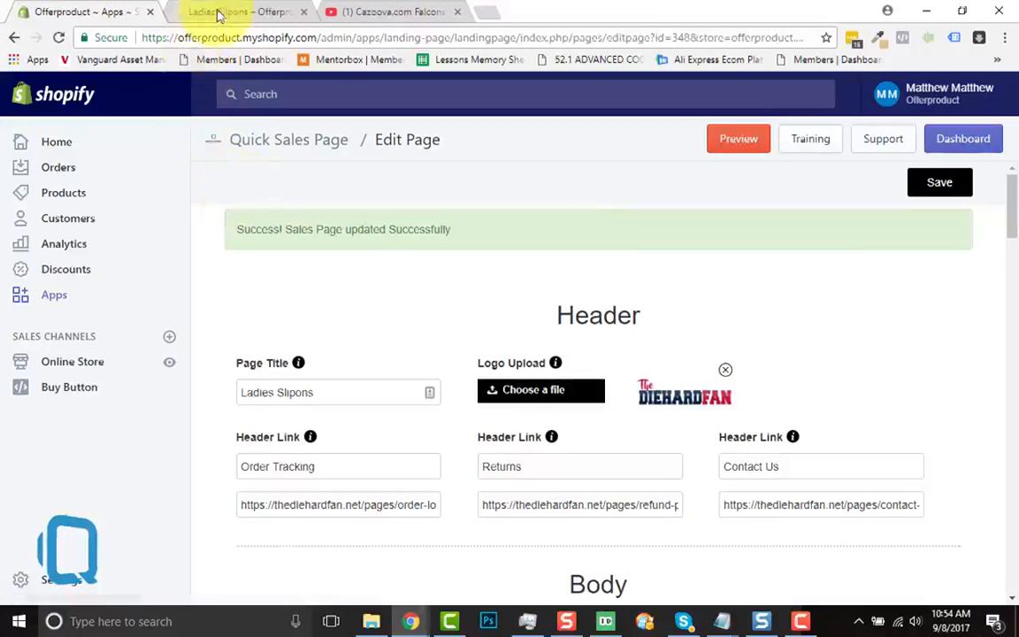
# Review the live Ladies Slipons page down to the new row with the heart icon, heading, text and shoe picture
pyautogui.click(218, 14)
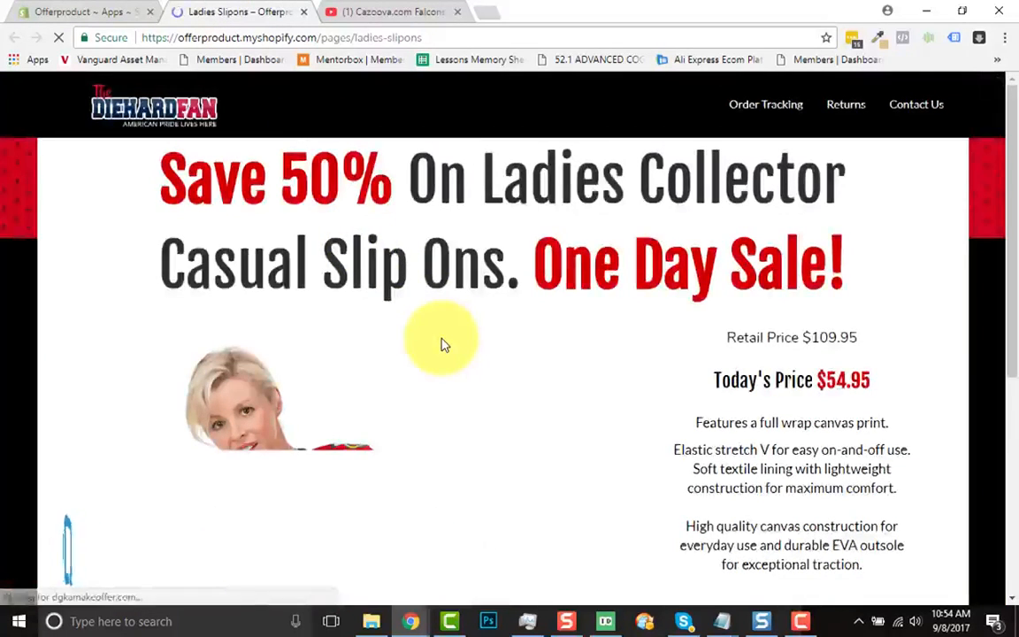
pyautogui.scroll(-2, 558, 352)
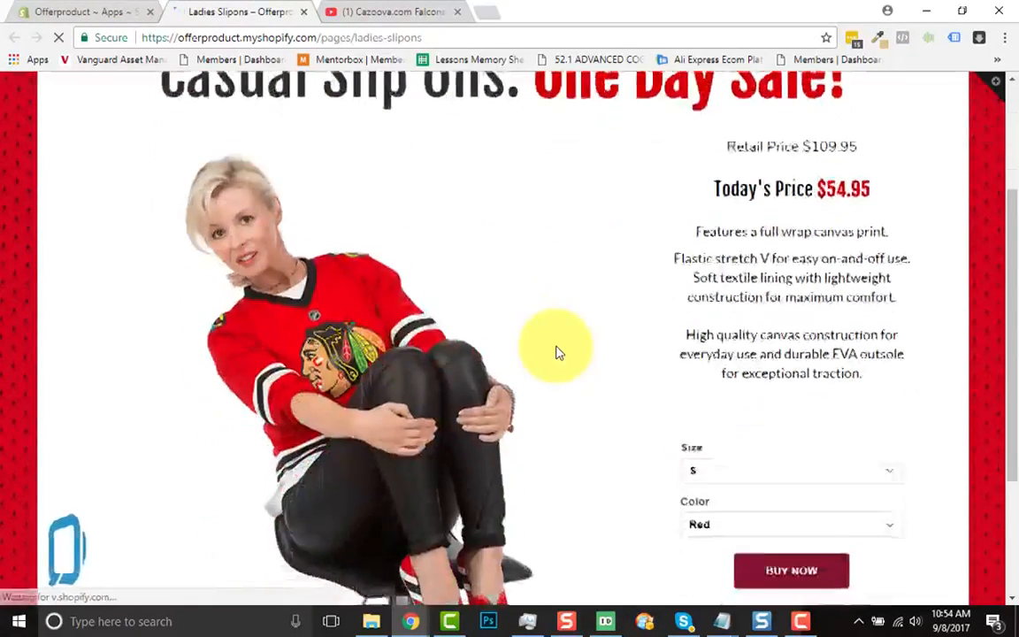
pyautogui.scroll(-2, 557, 352)
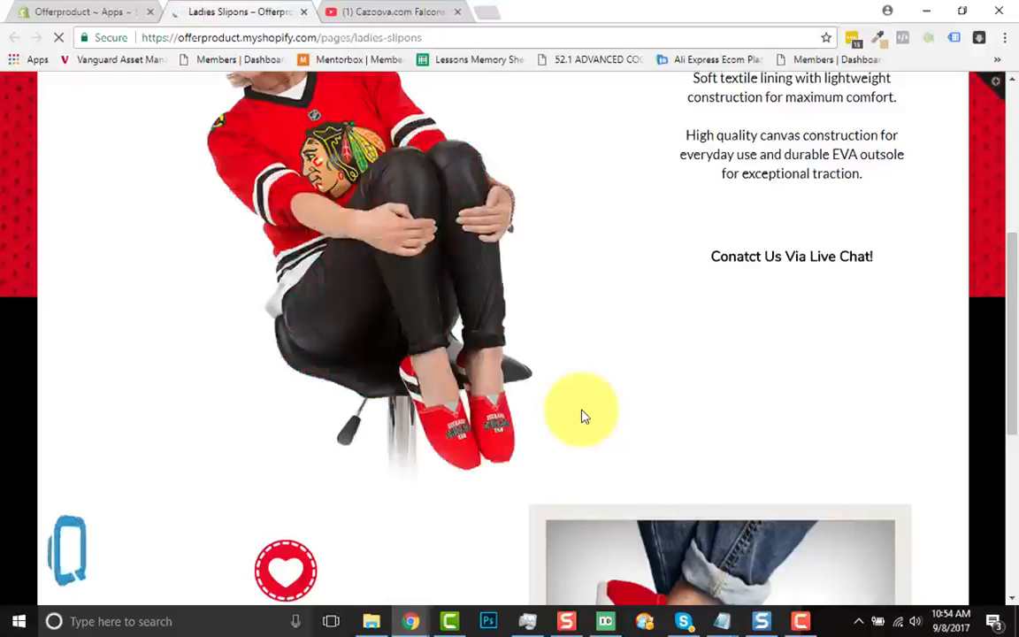
pyautogui.scroll(-2, 583, 416)
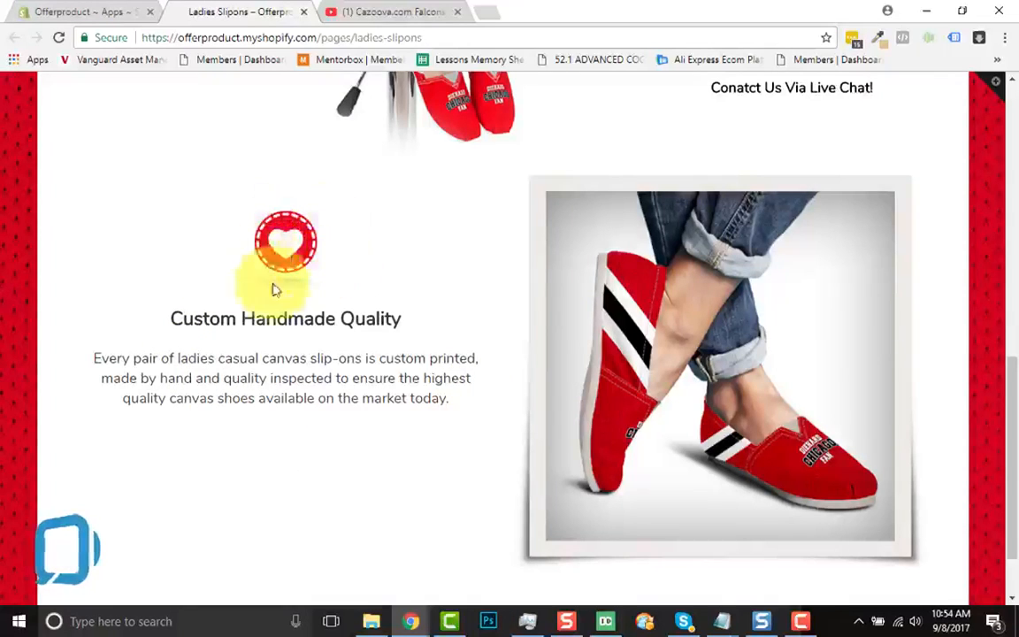
pyautogui.scroll(-1, 455, 410)
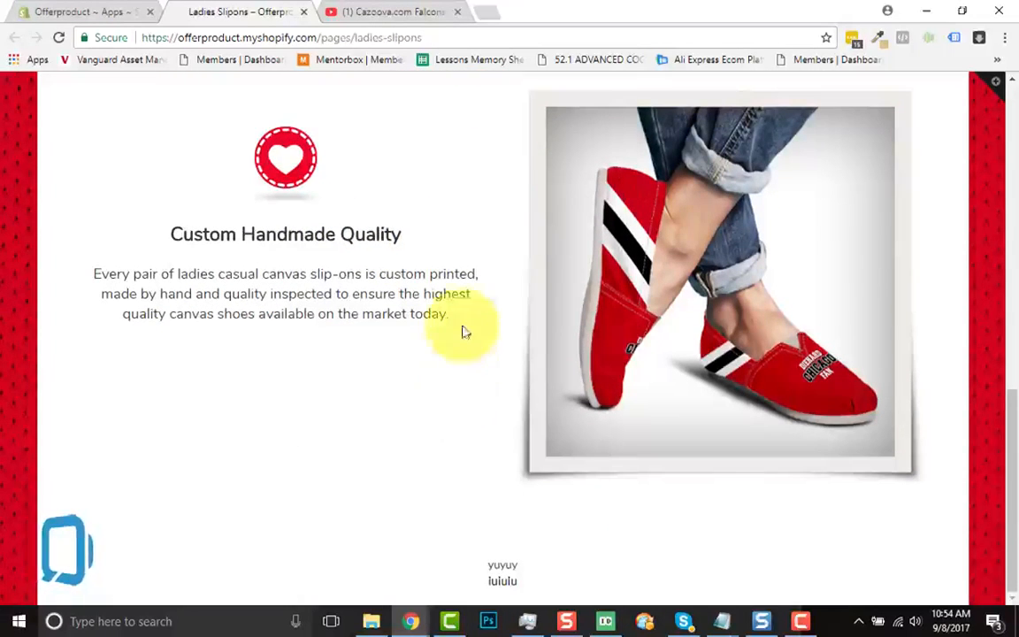
# Return to the page editor and add a new row below the image one row
pyautogui.click(43, 11)
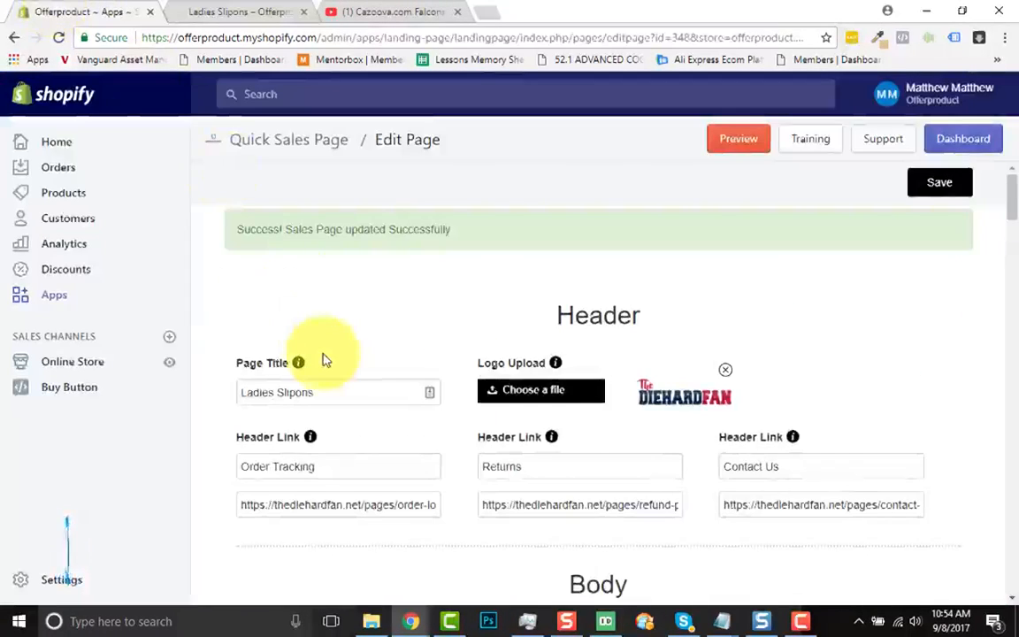
pyautogui.scroll(-15, 323, 358)
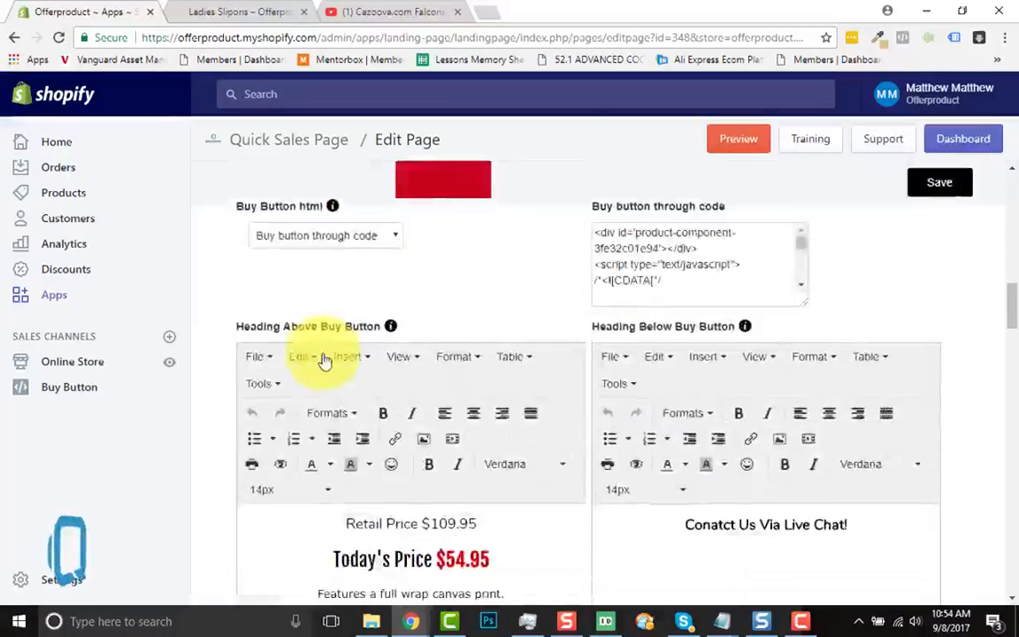
pyautogui.scroll(-10, 323, 359)
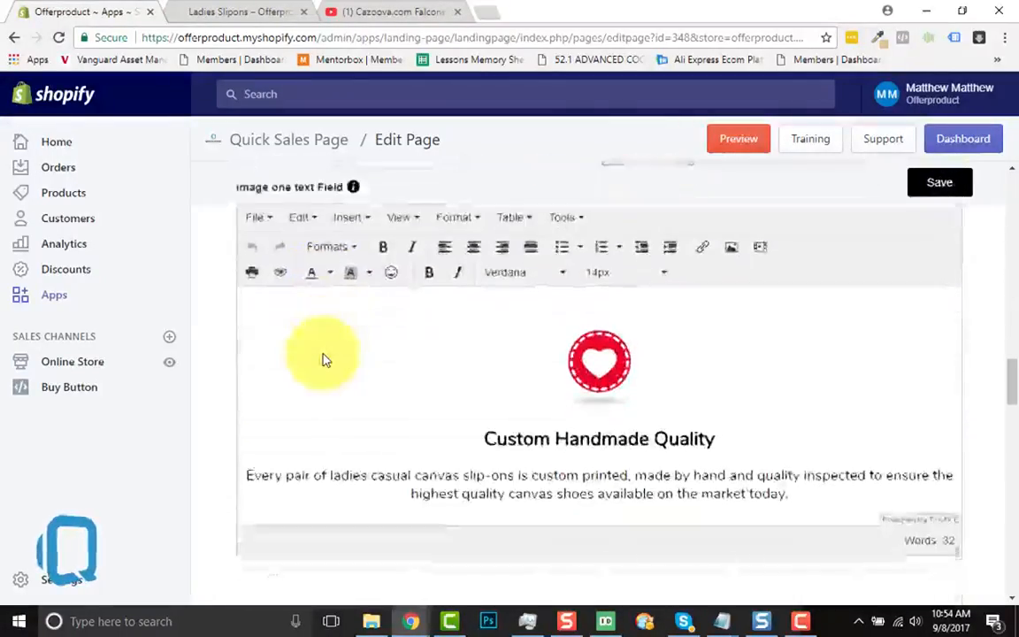
pyautogui.scroll(-3, 322, 359)
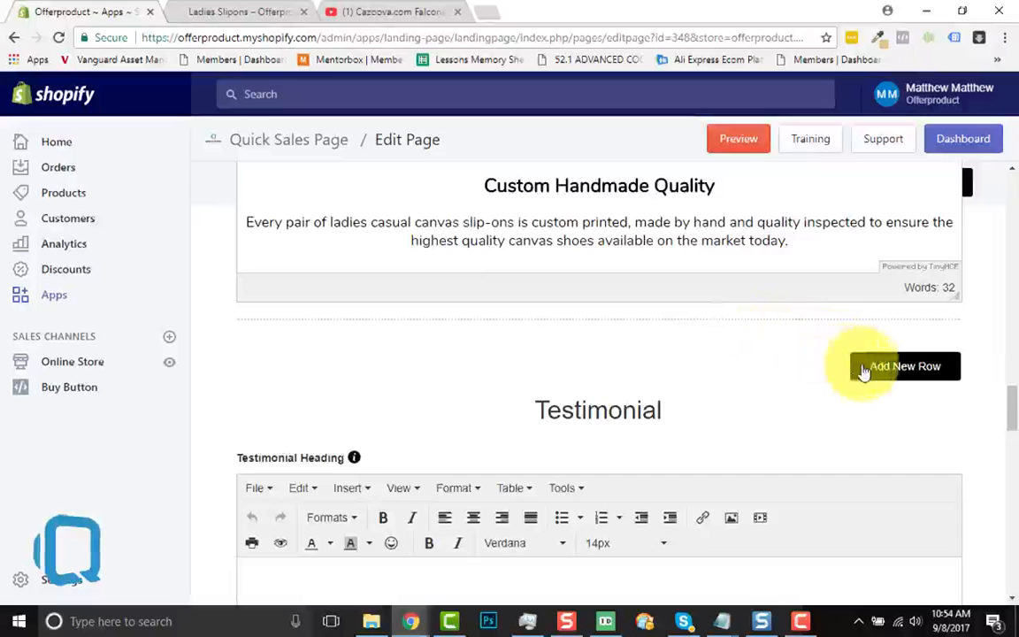
pyautogui.click(904, 366)
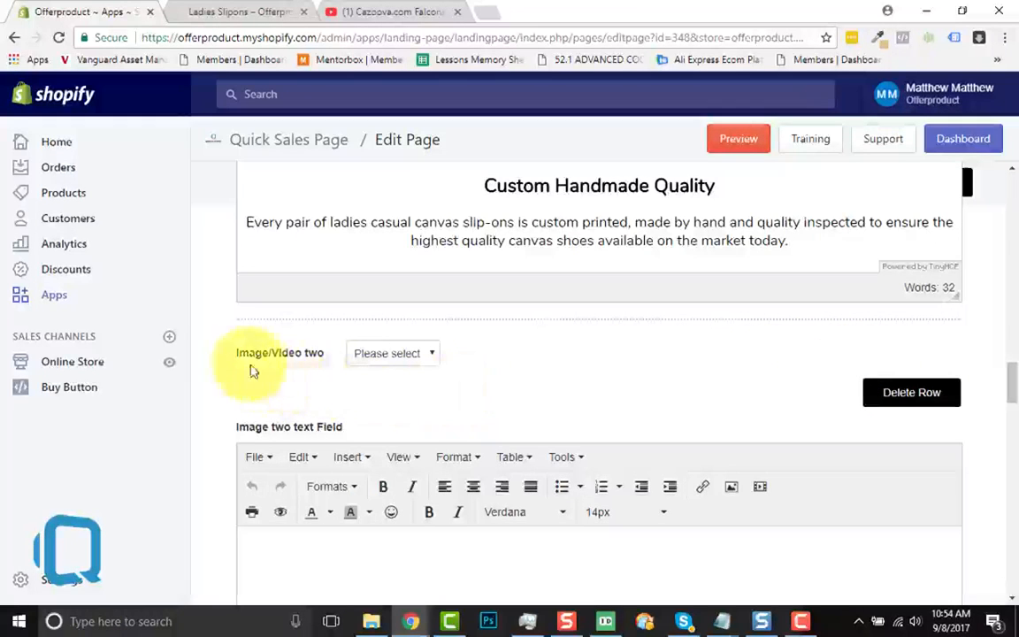
# Set Image/Video two to Image and upload the "002" picture from the ROWS folder
pyautogui.click(414, 355)
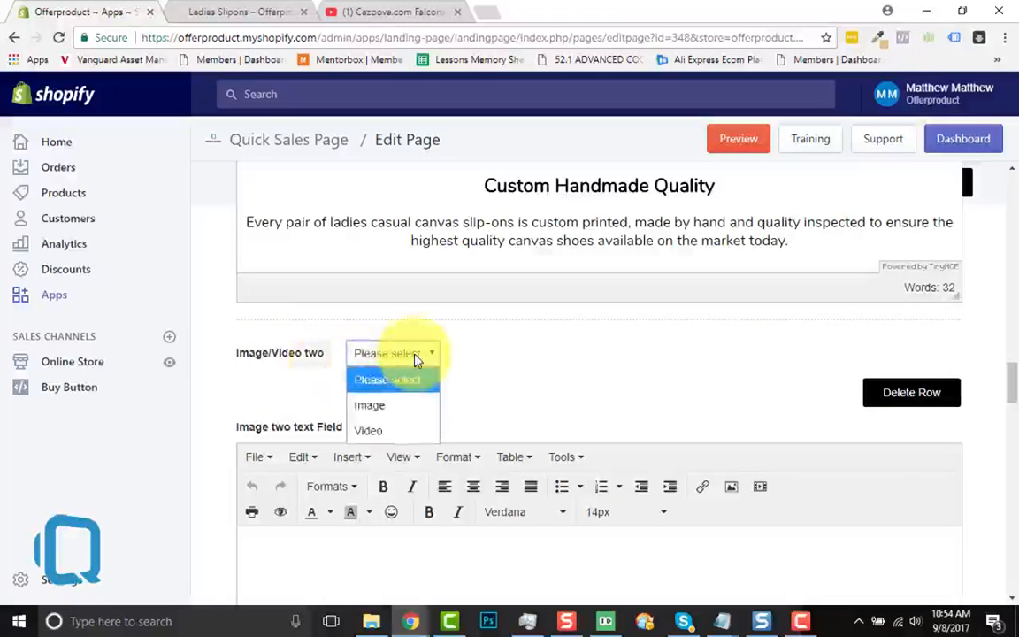
pyautogui.click(398, 405)
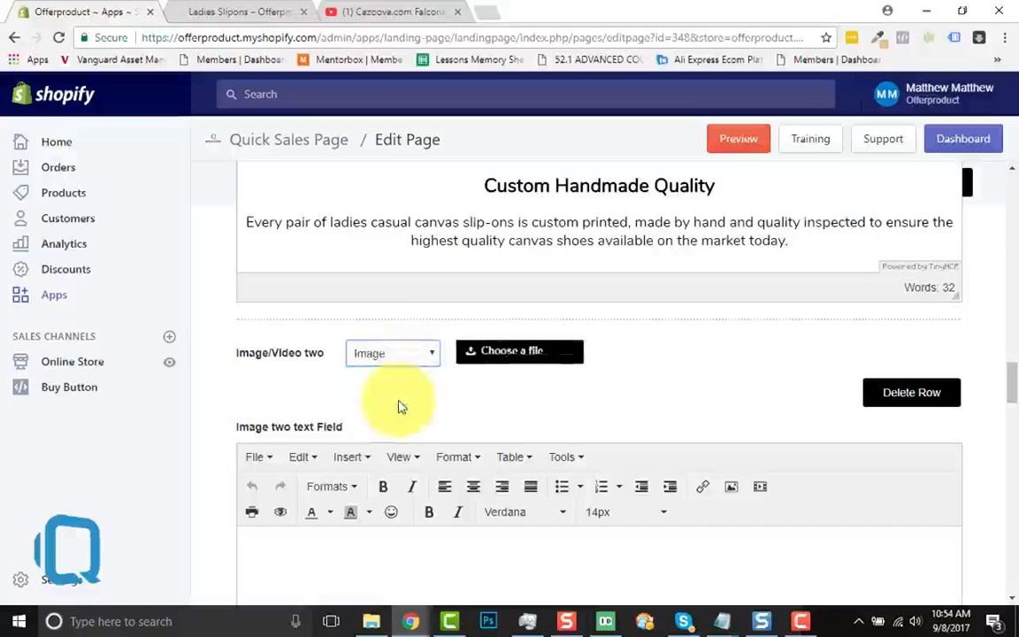
pyautogui.click(540, 366)
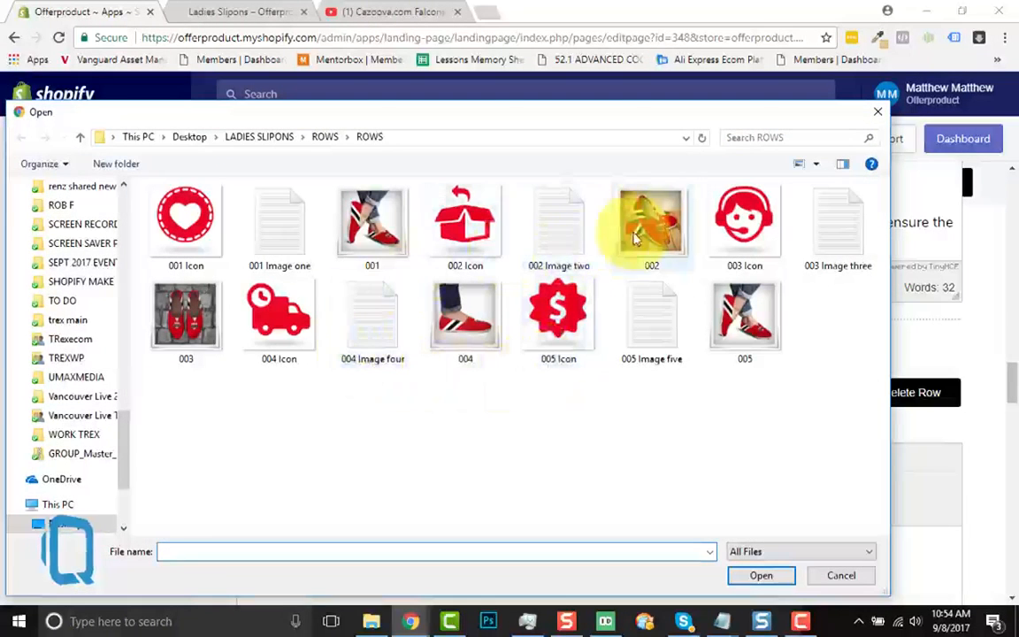
pyautogui.click(635, 234)
pyautogui.click(743, 580)
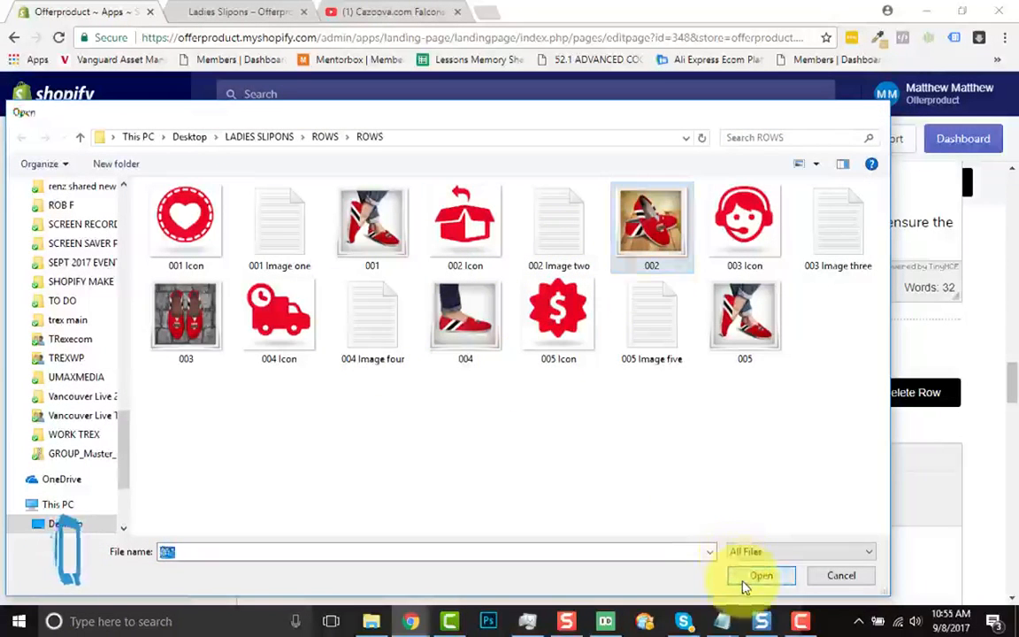
# Copy all the HTML from the "002 Image two" text file in the ROWS folder and return to the page editor
pyautogui.scroll(-2, 546, 460)
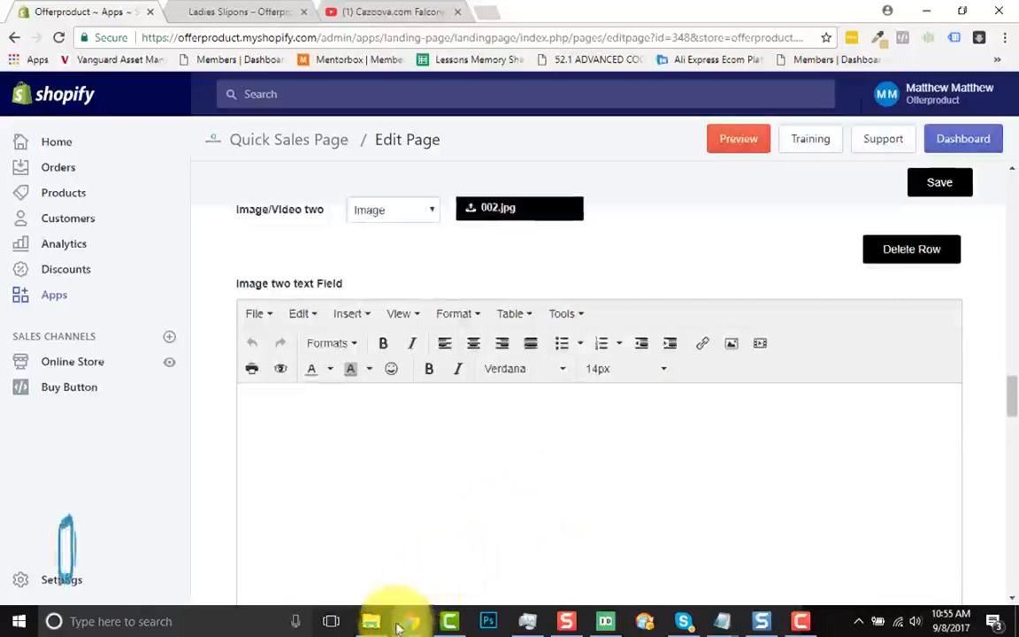
pyautogui.click(381, 622)
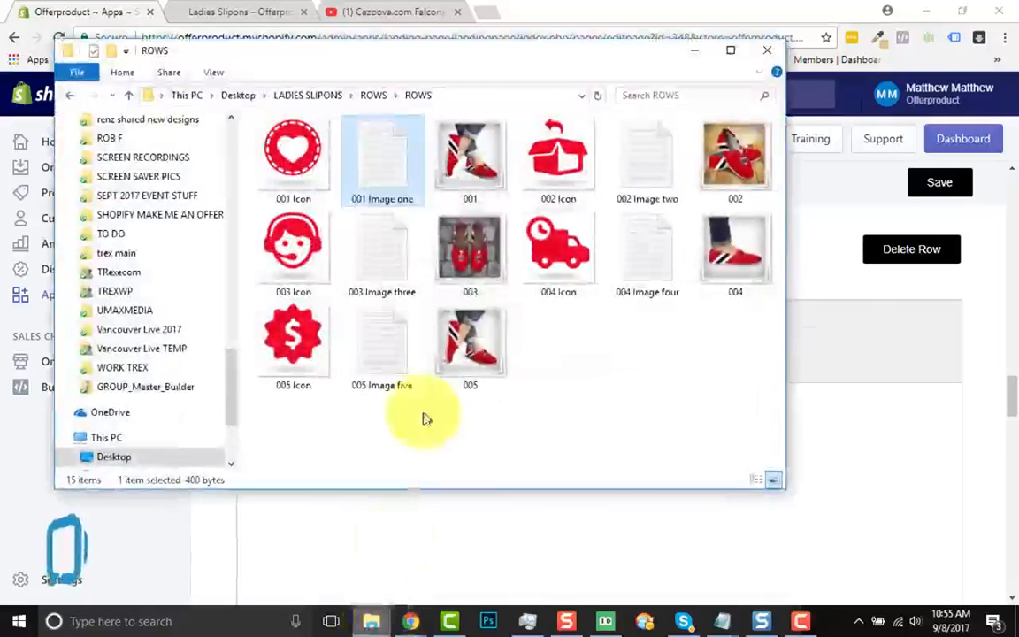
pyautogui.doubleClick(652, 185)
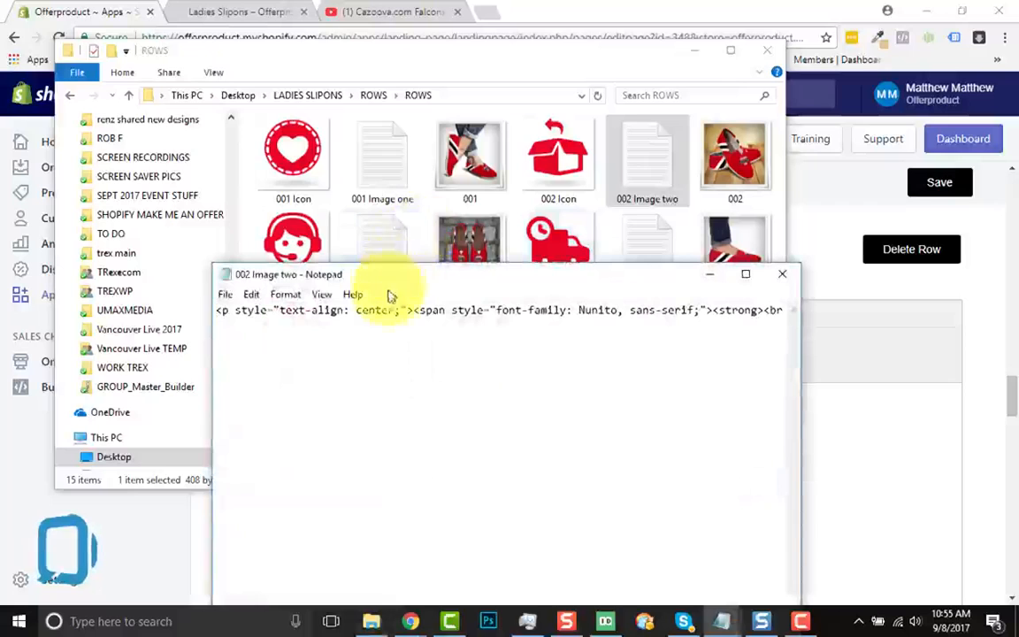
pyautogui.hotkey('ctrl', 'a')
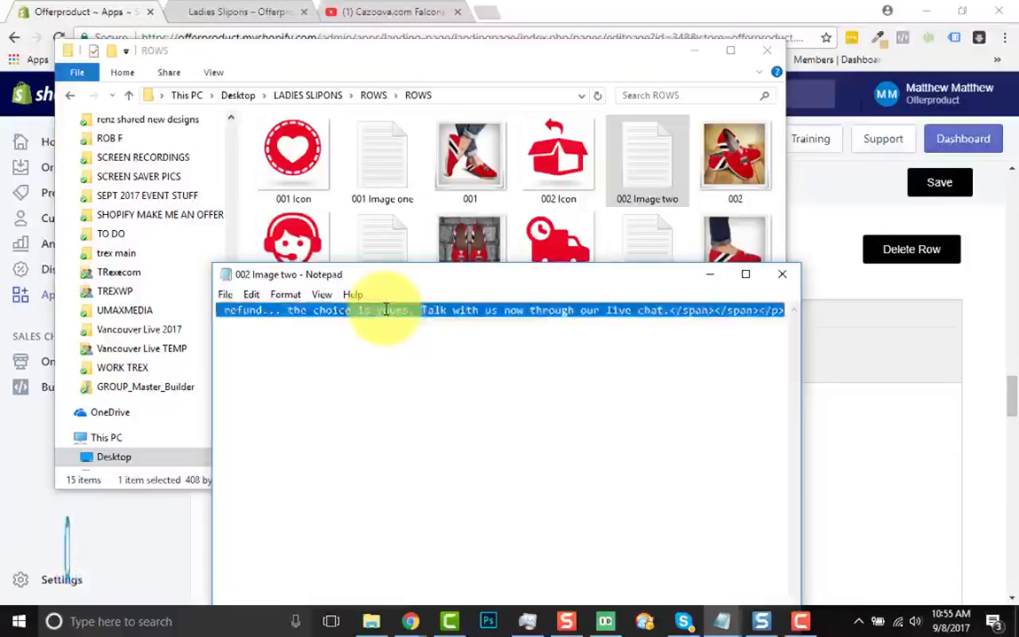
pyautogui.click(782, 274)
pyautogui.click(695, 53)
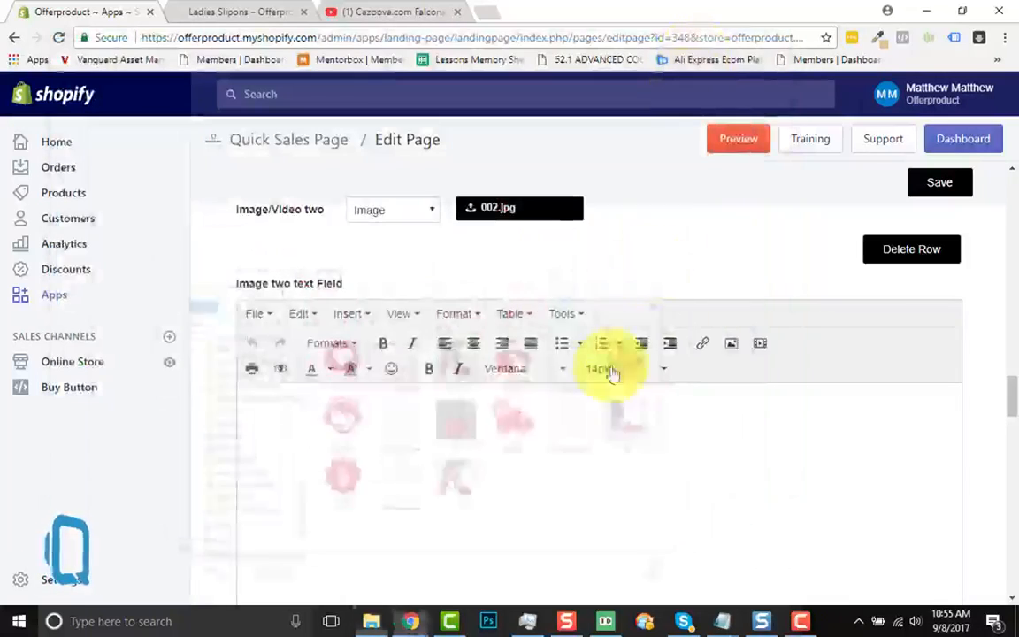
# Paste the copied Easy Returns HTML as the source code of the image two text field and apply it
pyautogui.click(570, 319)
pyautogui.click(575, 341)
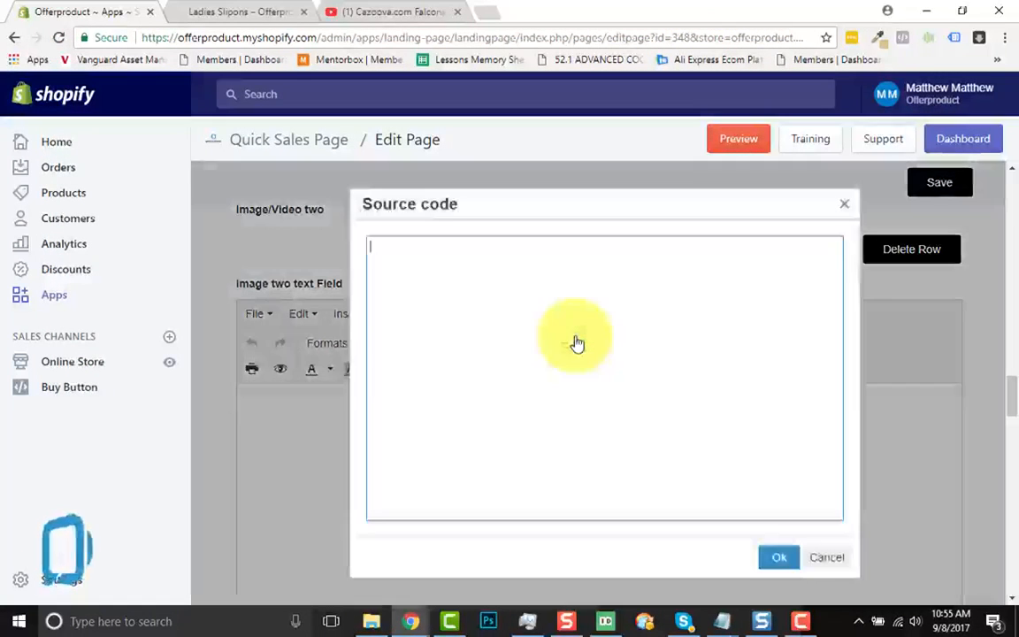
pyautogui.write('<p style="text-align: center;"><span style="font-family: Nunito, sans-serif;"><strong><br /><br /><span style="font-size: 24px;">Easy Returns</span><br /><br /></strong><span style="font-size: 15px;">If you\'re not happy in any way we are pleased to offer a no questions asked return policy. A replacement item or a full refund... the choice is yours. Talk with us now through our live chat</span></span></p>')
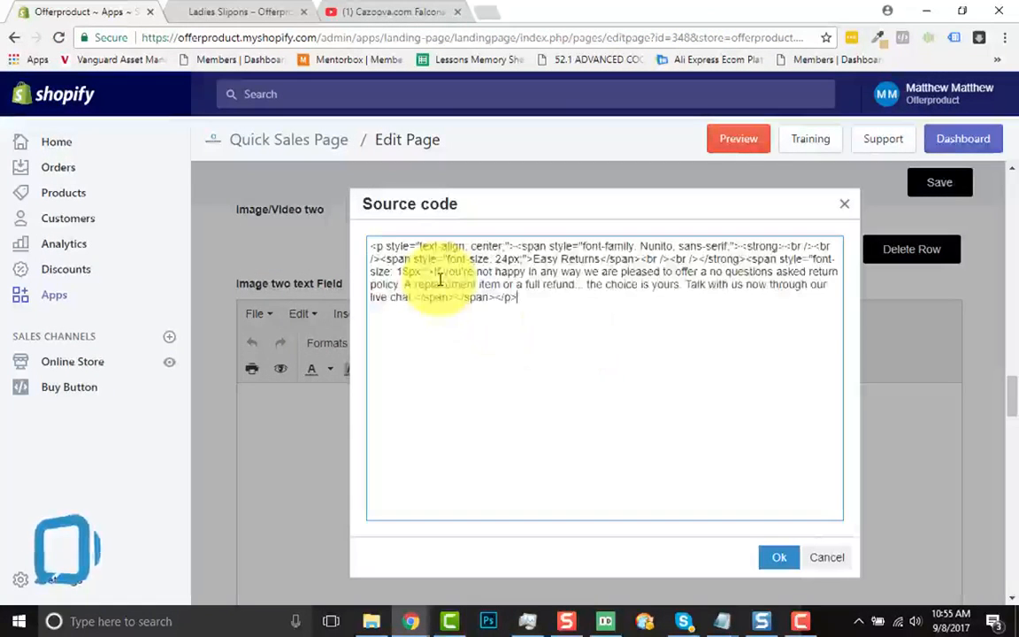
pyautogui.click(778, 558)
# Insert the "002 Icon" image above the "Easy Returns" heading with a width of 100 and constrained proportions
pyautogui.scroll(-1, 552, 471)
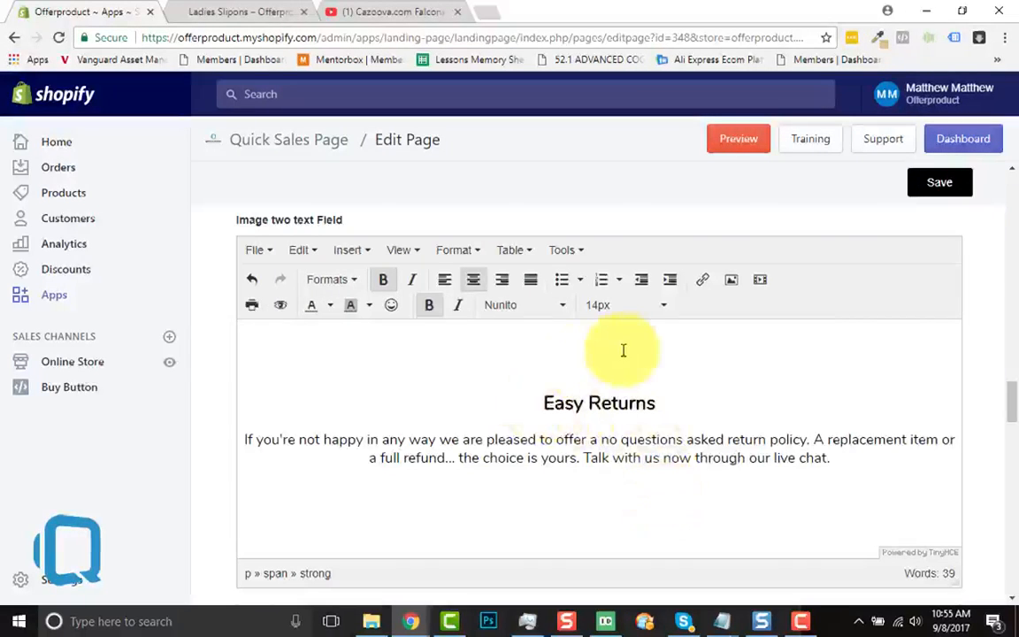
pyautogui.click(352, 254)
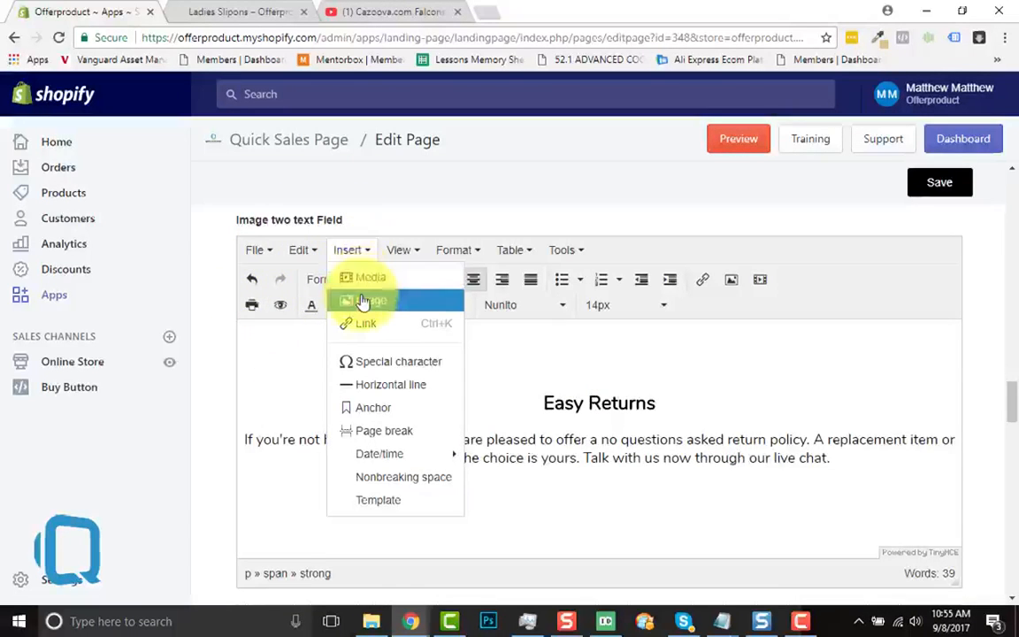
pyautogui.click(363, 301)
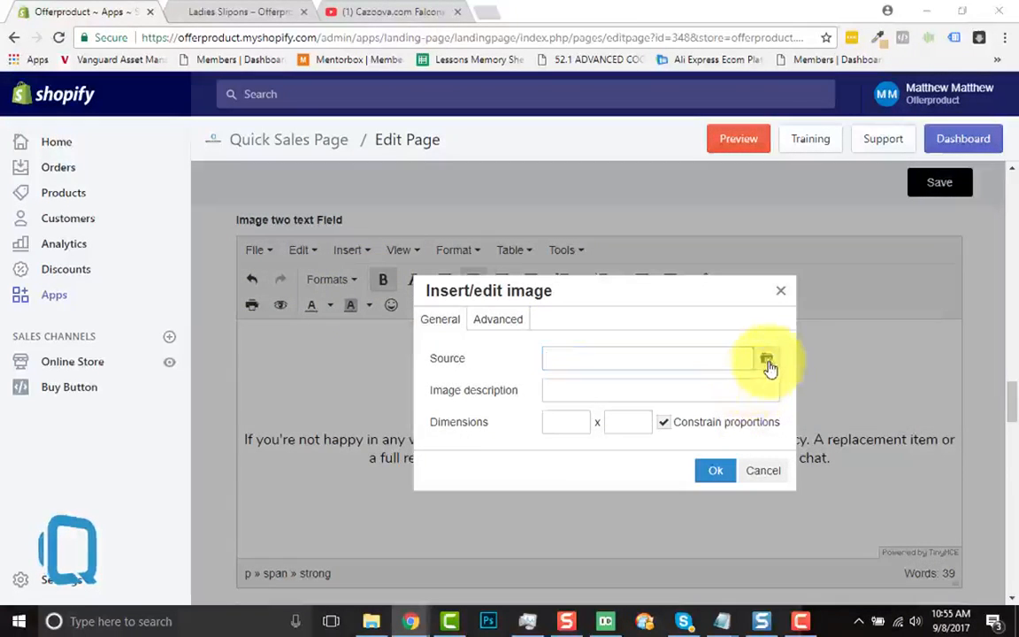
pyautogui.click(768, 366)
pyautogui.click(475, 246)
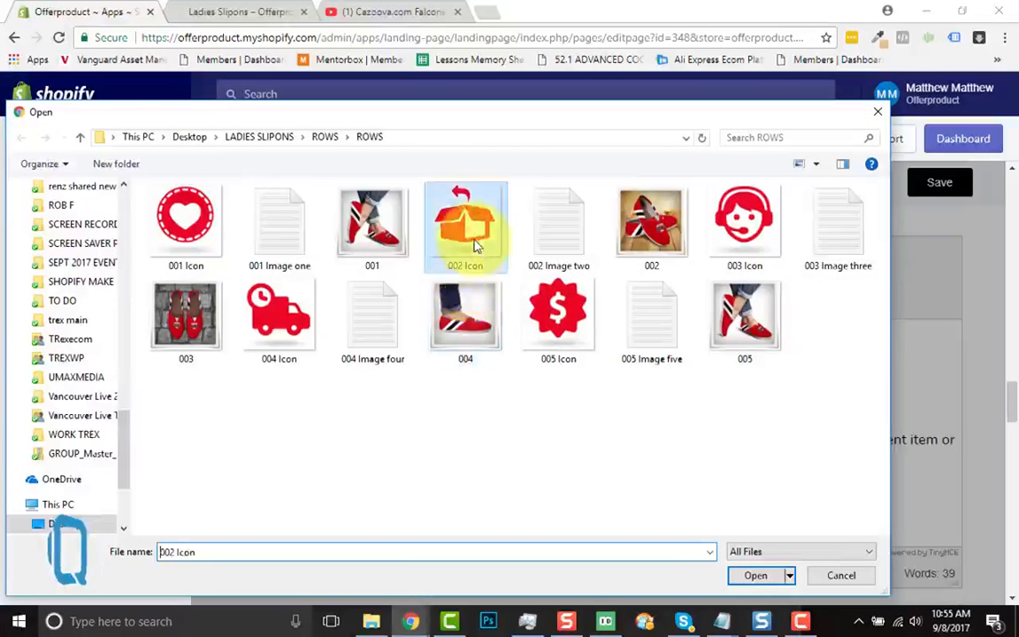
pyautogui.click(743, 577)
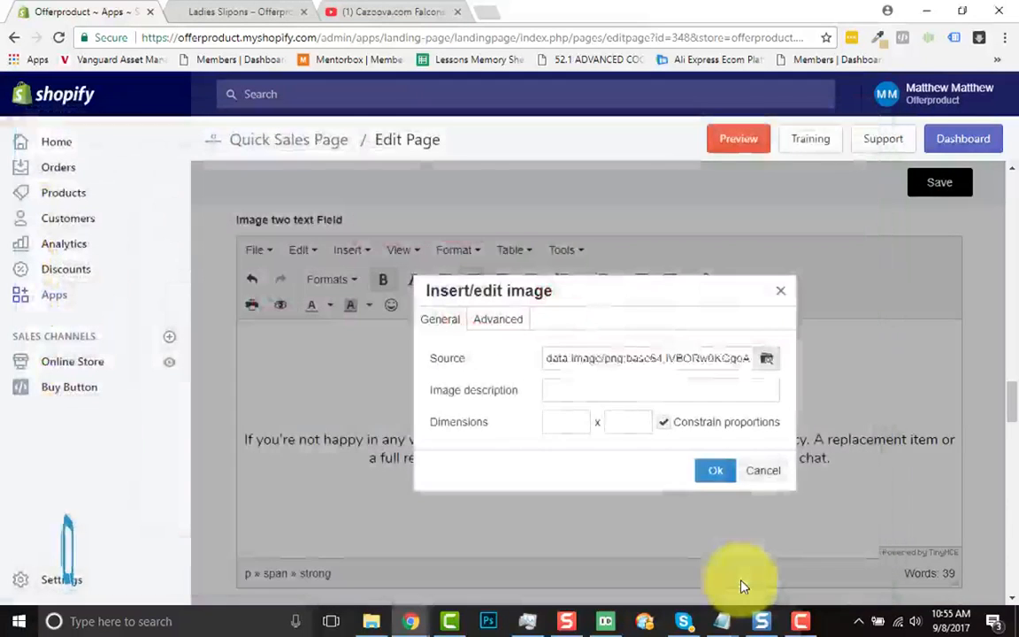
pyautogui.click(570, 424)
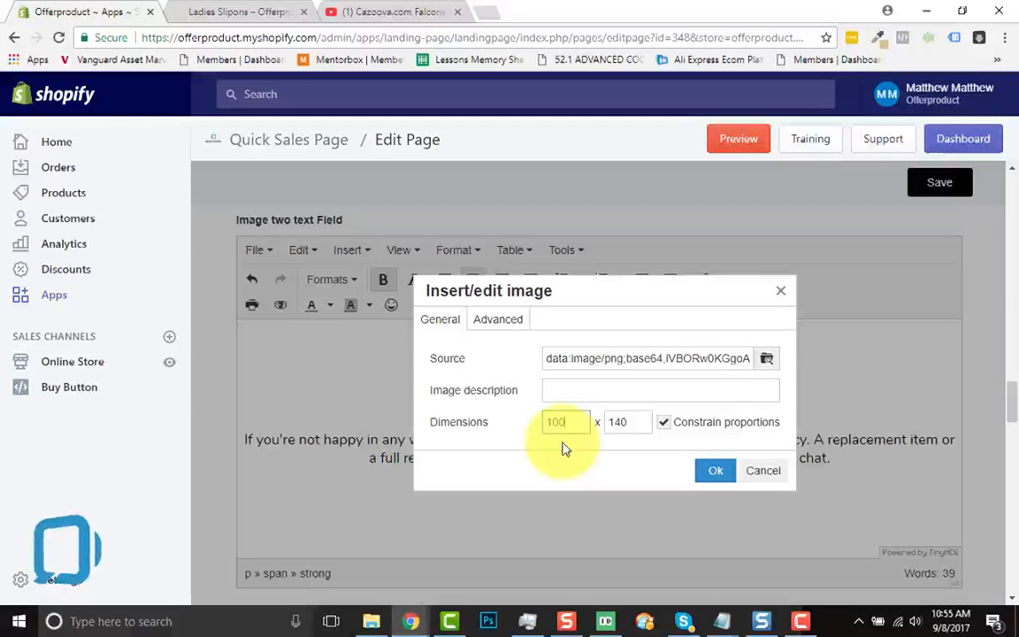
pyautogui.click(709, 476)
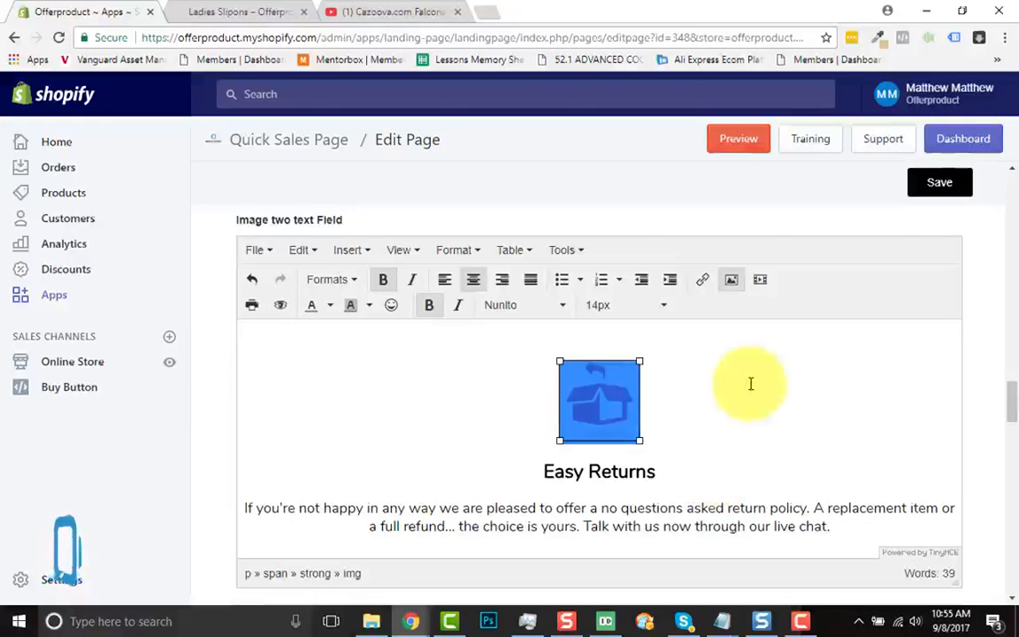
pyautogui.click(750, 383)
# Save the sales page with the completed image two row
pyautogui.scroll(-1, 750, 383)
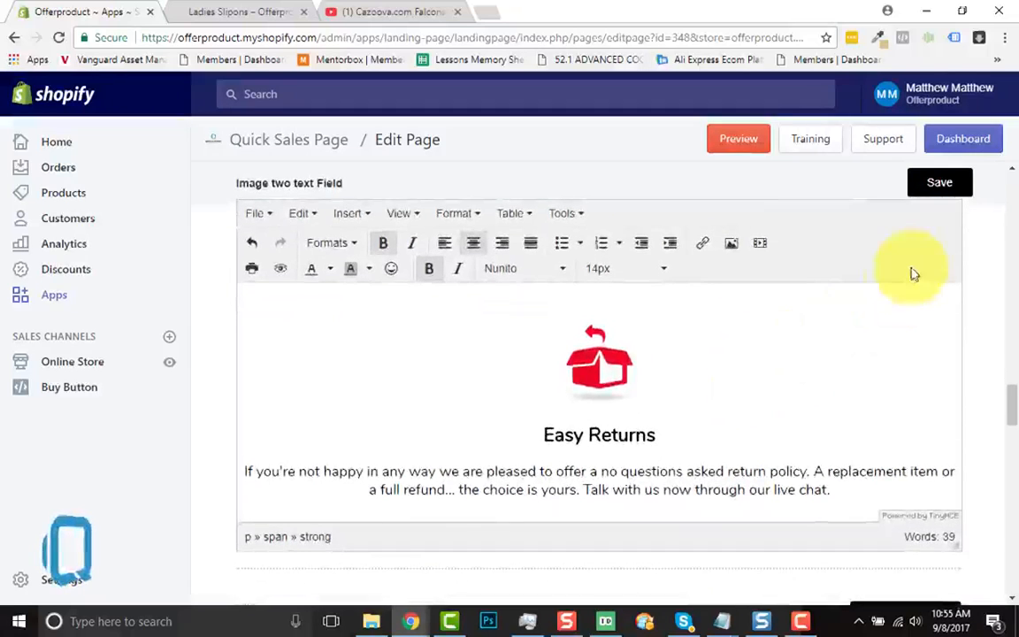
pyautogui.scroll(1, 912, 273)
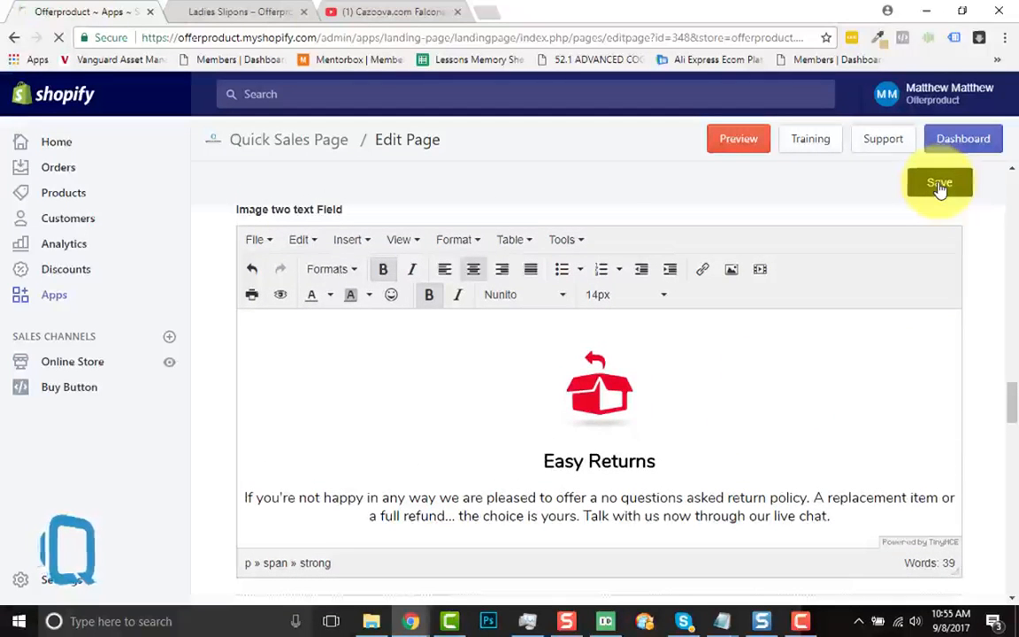
pyautogui.click(939, 187)
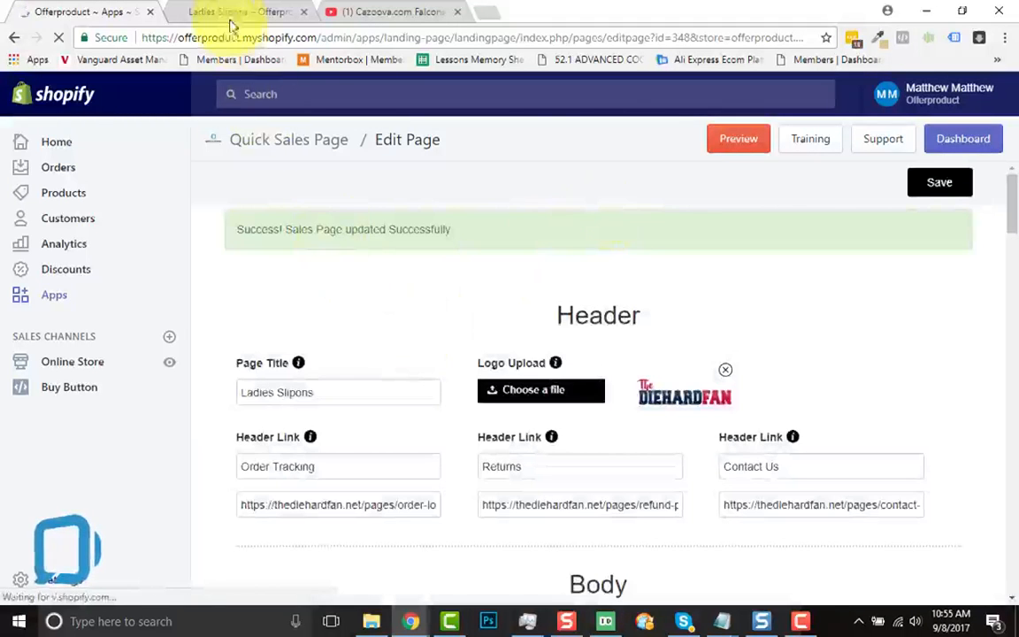
# Review the "Custom Handmade Quality" and "Easy Returns" rows on the live Ladies Slipons page
pyautogui.click(235, 9)
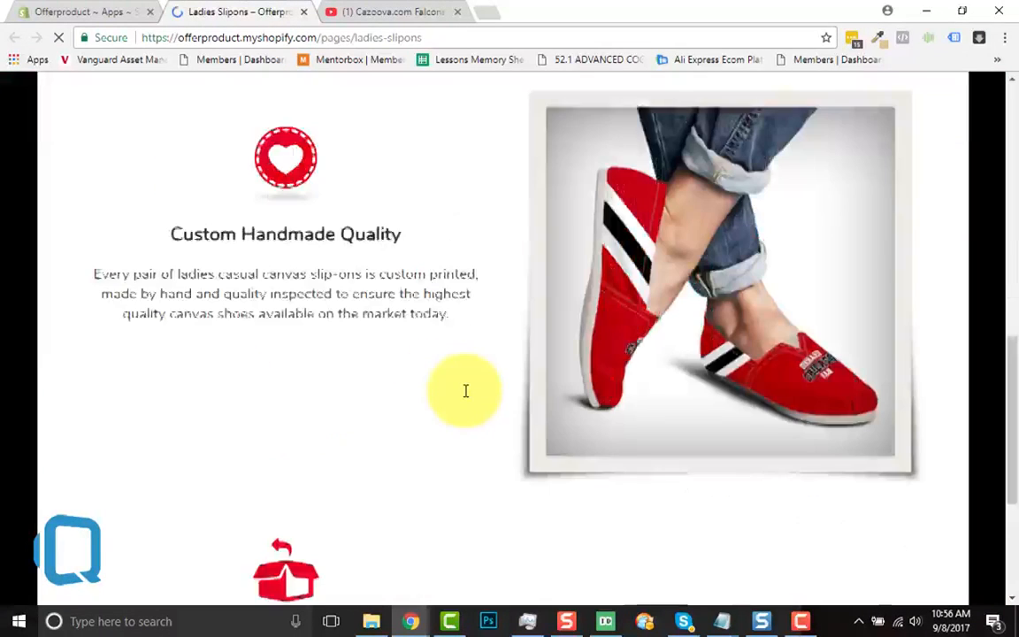
pyautogui.scroll(-2, 466, 398)
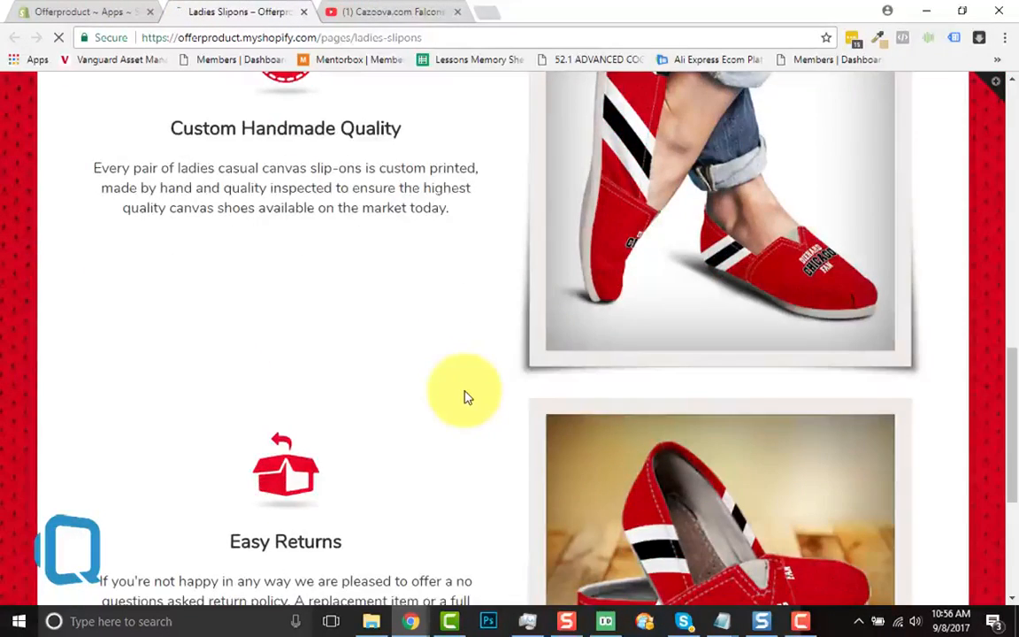
pyautogui.scroll(-2, 466, 398)
pyautogui.scroll(-2, 323, 325)
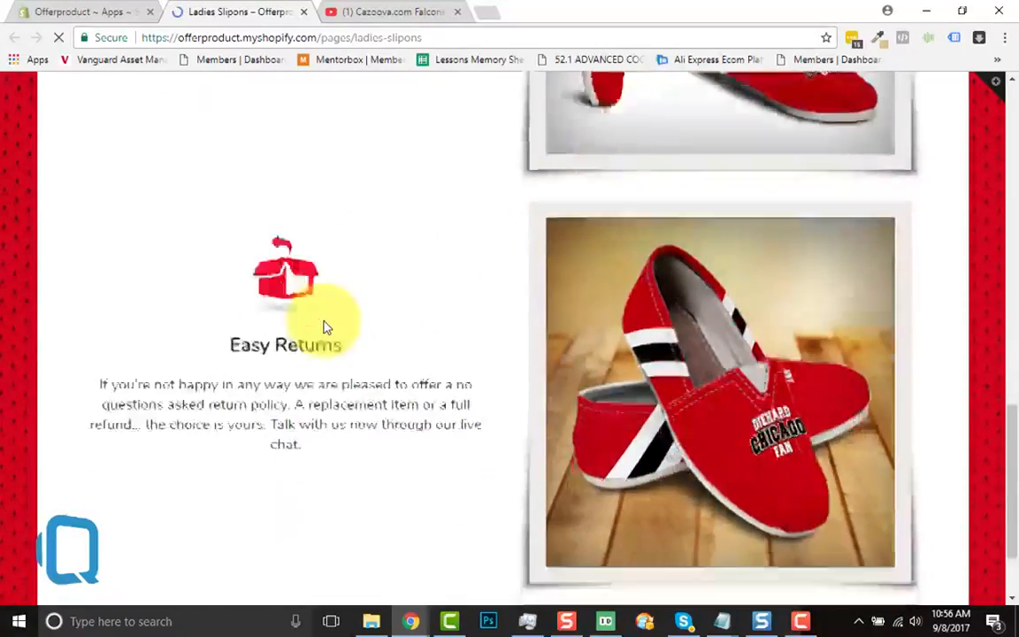
pyautogui.scroll(5, 325, 321)
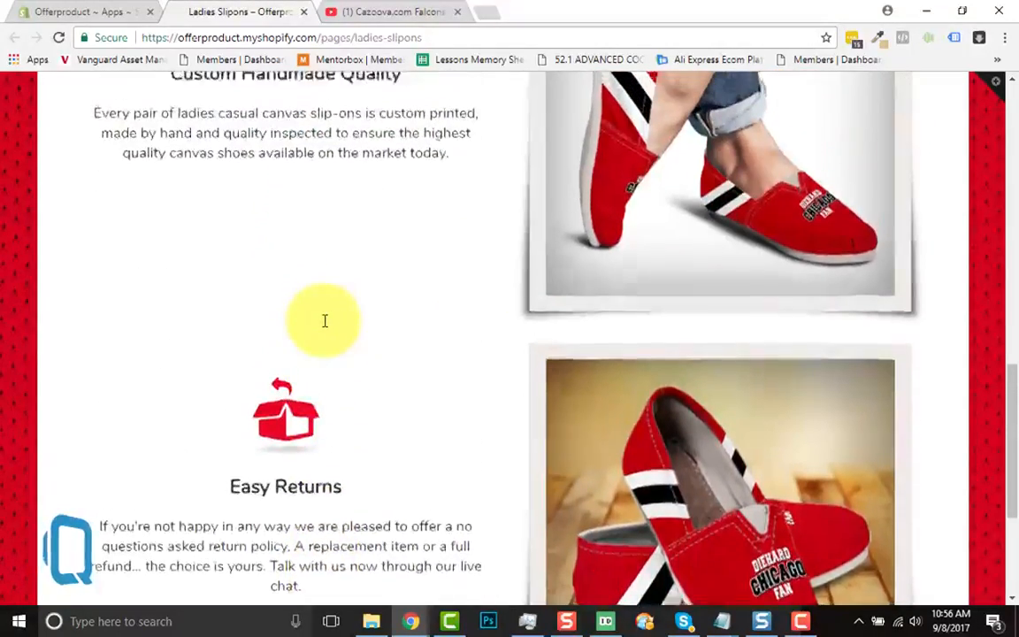
pyautogui.scroll(1, 325, 320)
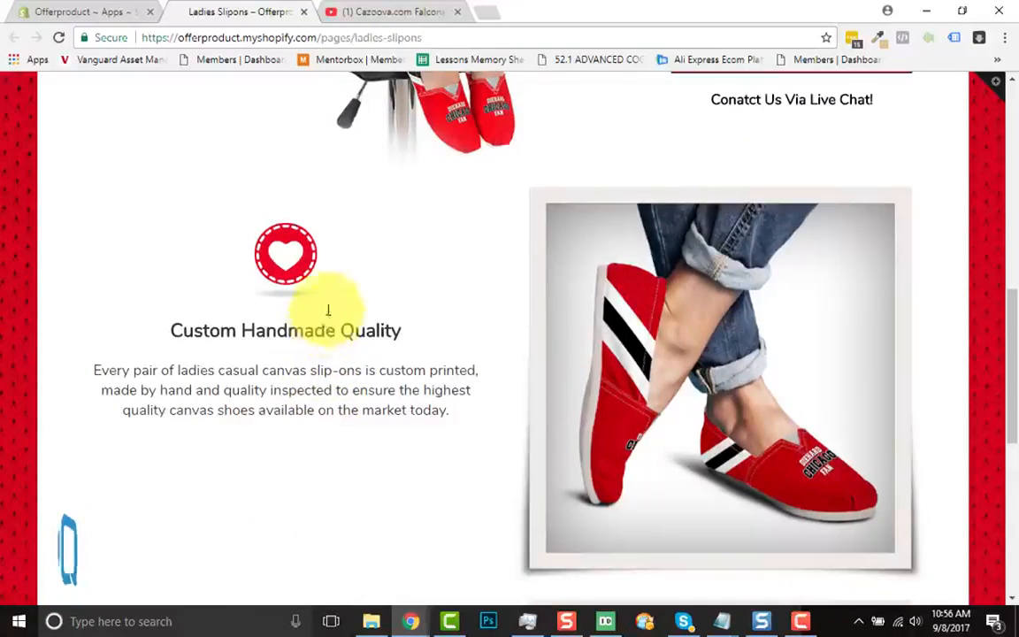
# Return to the sales page editor and add a new row below the Easy Returns row
pyautogui.click(85, 11)
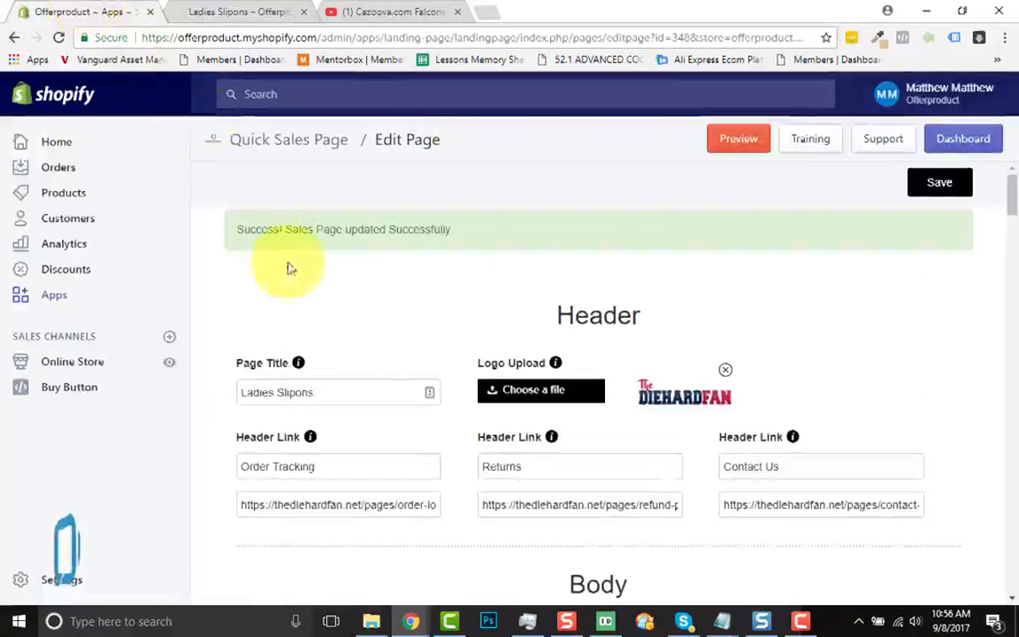
pyautogui.scroll(-3, 334, 391)
pyautogui.scroll(-8, 336, 394)
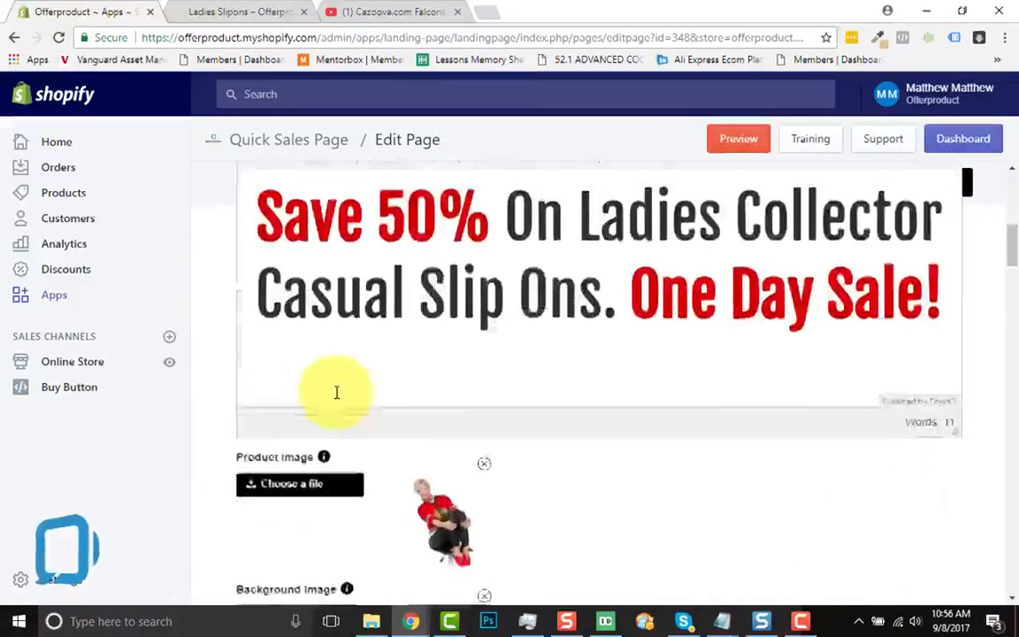
pyautogui.scroll(-8, 337, 396)
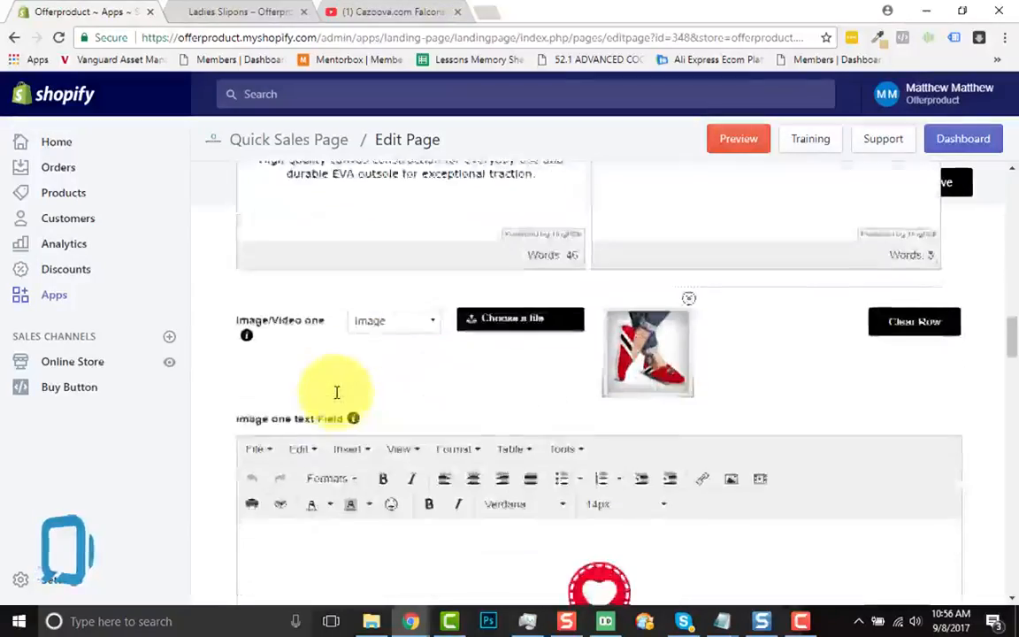
pyautogui.scroll(-8, 336, 394)
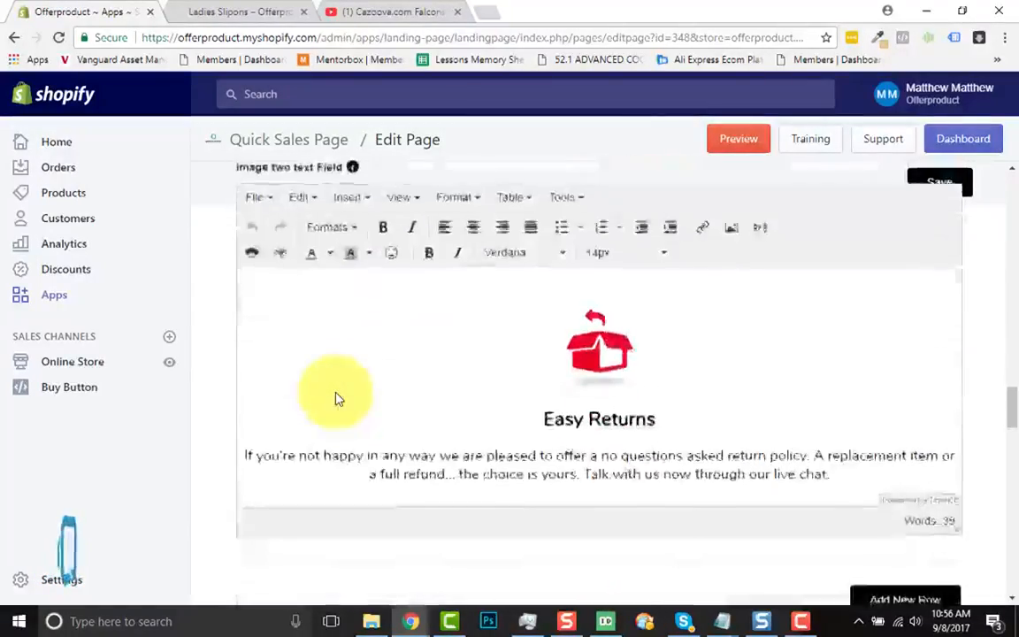
pyautogui.scroll(1, 336, 398)
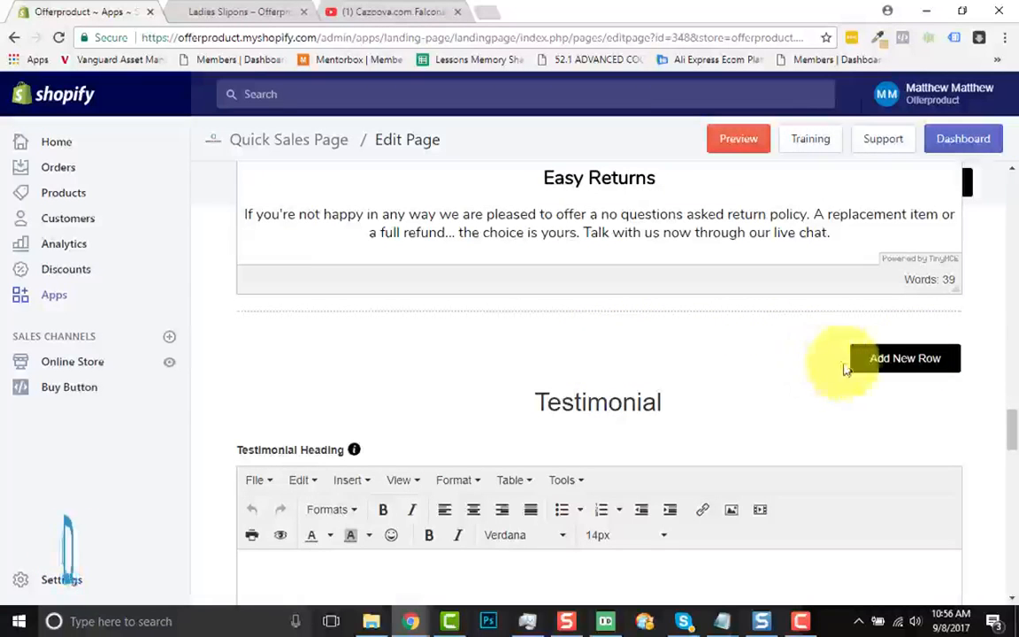
pyautogui.click(880, 370)
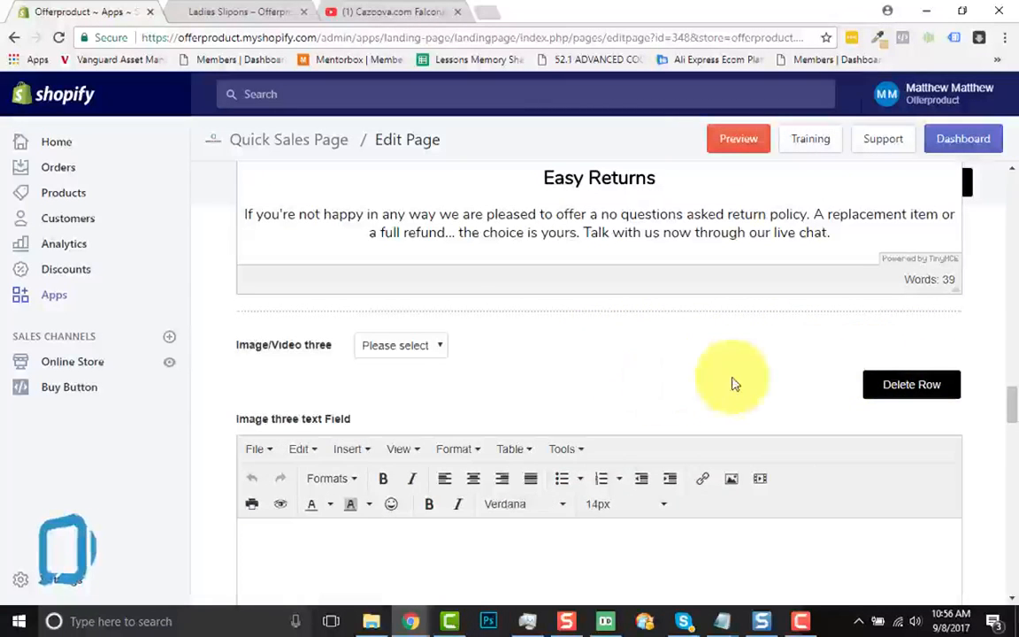
# Set the media type of the Image/Video three row to Video
pyautogui.scroll(2, 732, 382)
pyautogui.scroll(4, 732, 382)
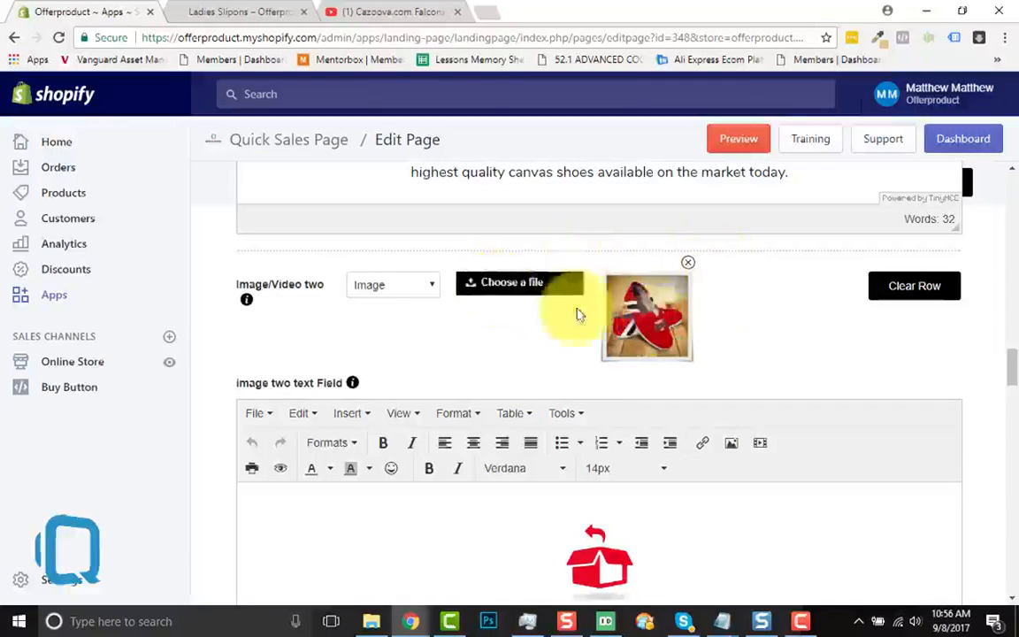
pyautogui.scroll(-3, 470, 377)
pyautogui.scroll(-5, 471, 379)
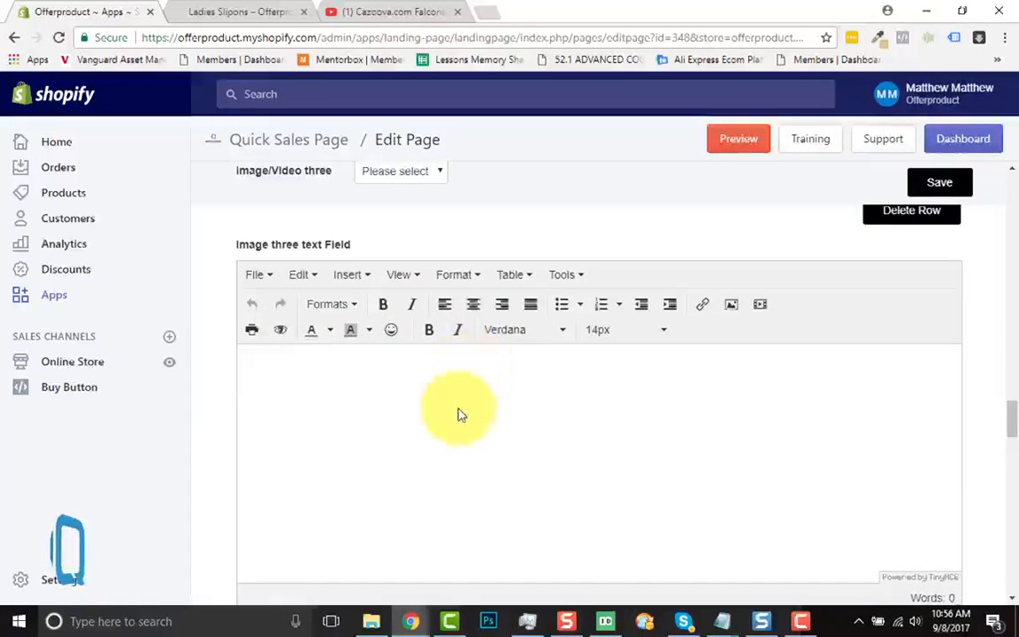
pyautogui.scroll(1, 456, 411)
pyautogui.click(411, 240)
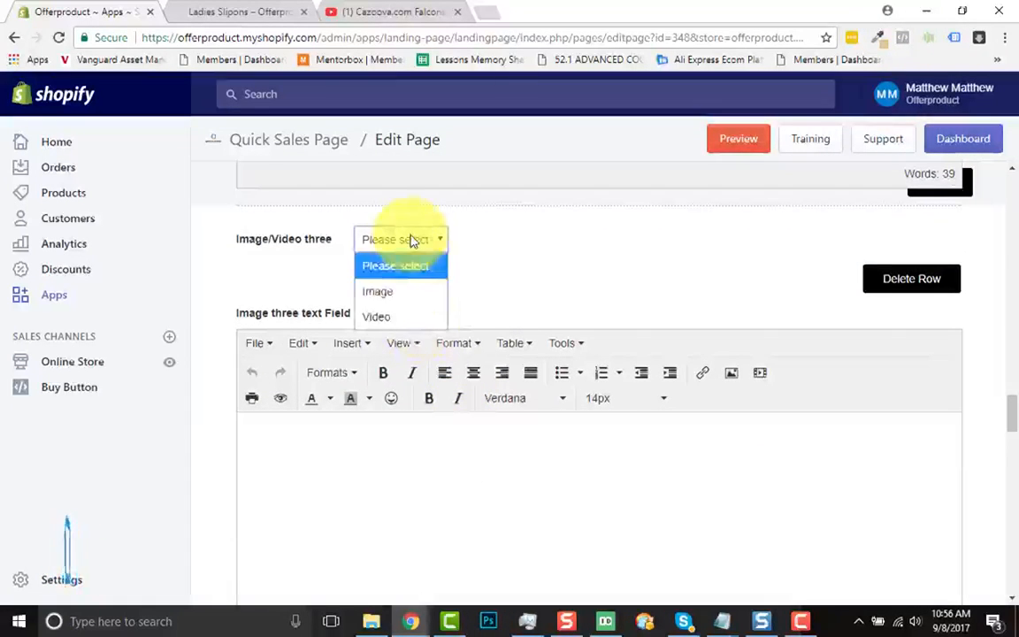
pyautogui.click(376, 316)
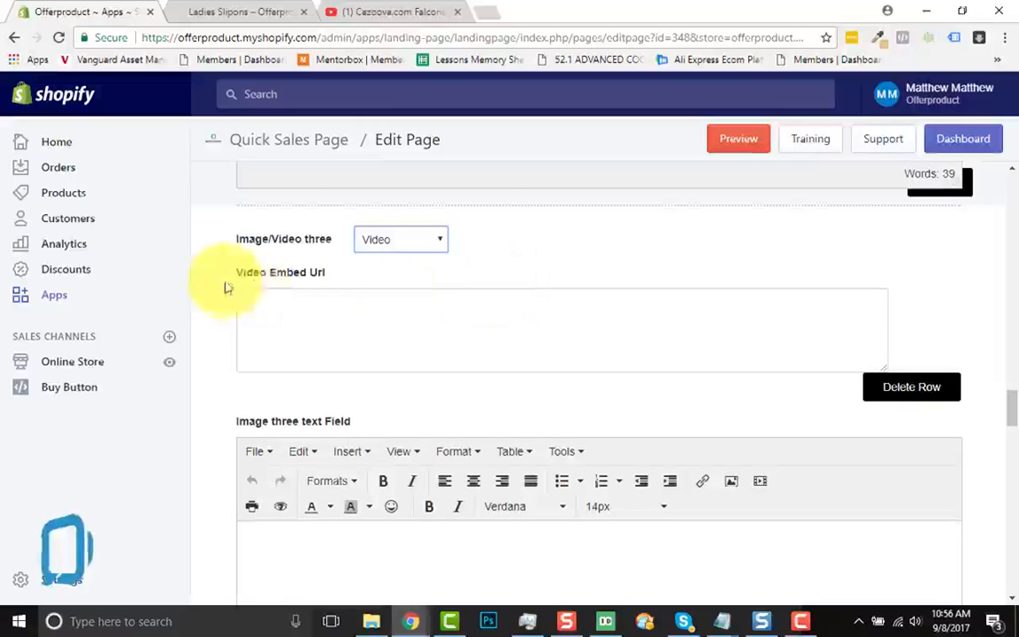
# Switch to YouTube and open the embed code of the "Cazoova.com Falcons shoes Testimonial" video
pyautogui.click(394, 12)
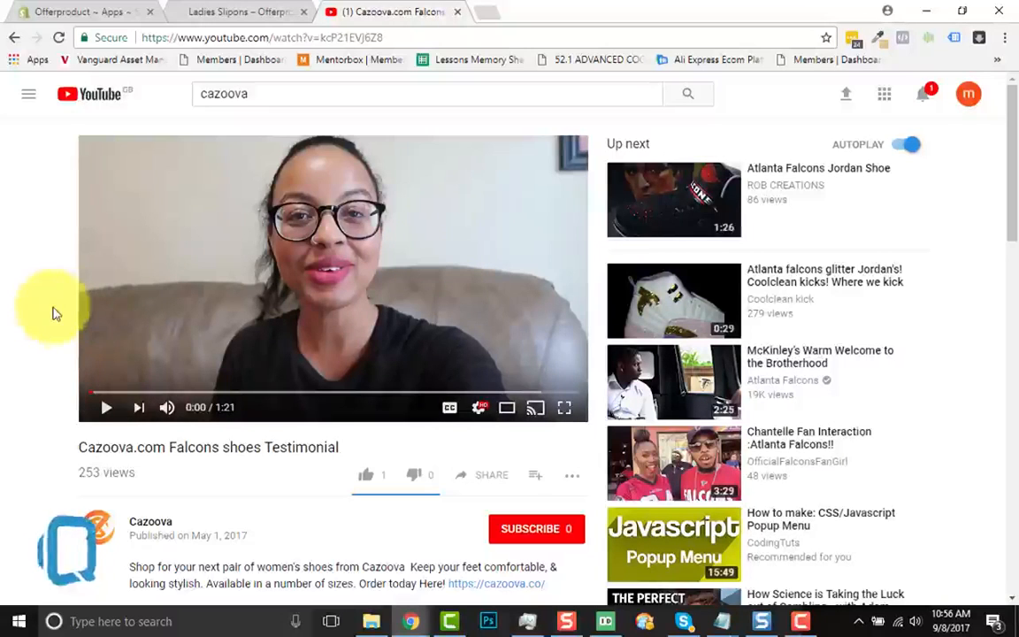
pyautogui.scroll(-1, 50, 382)
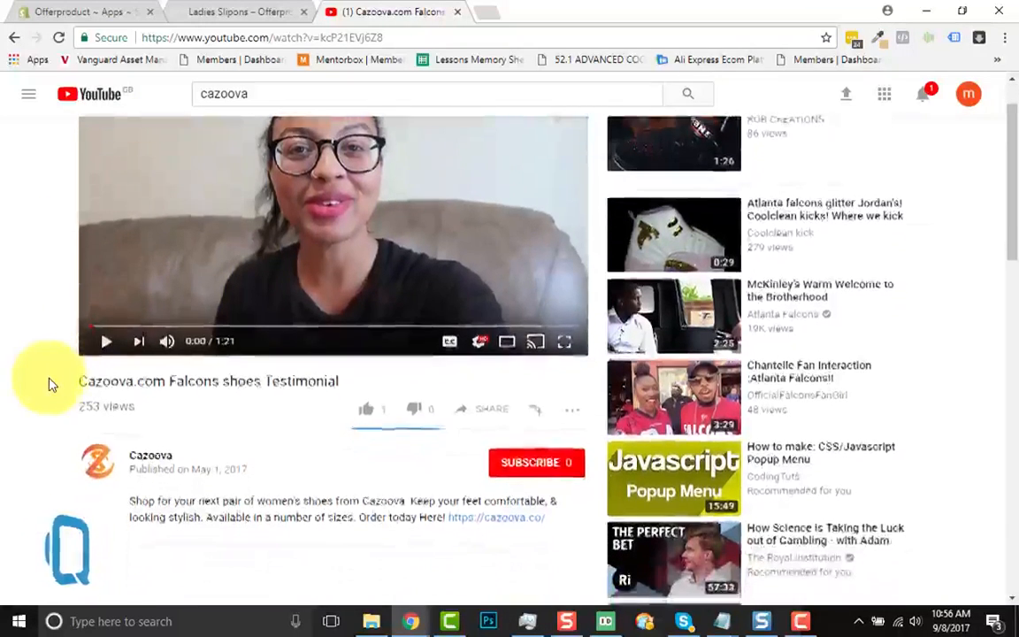
pyautogui.click(484, 403)
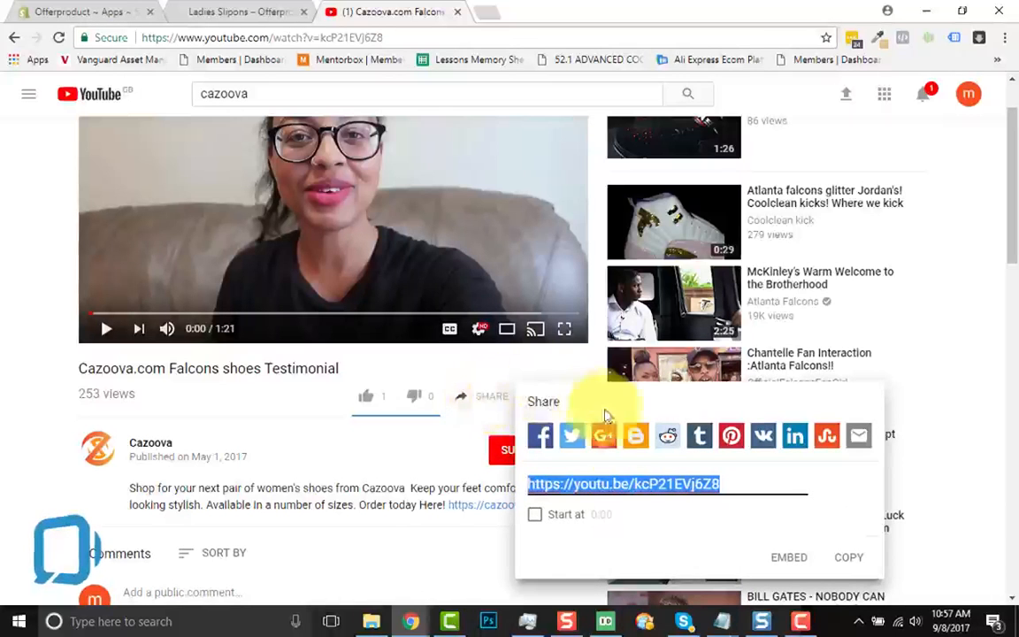
pyautogui.click(782, 558)
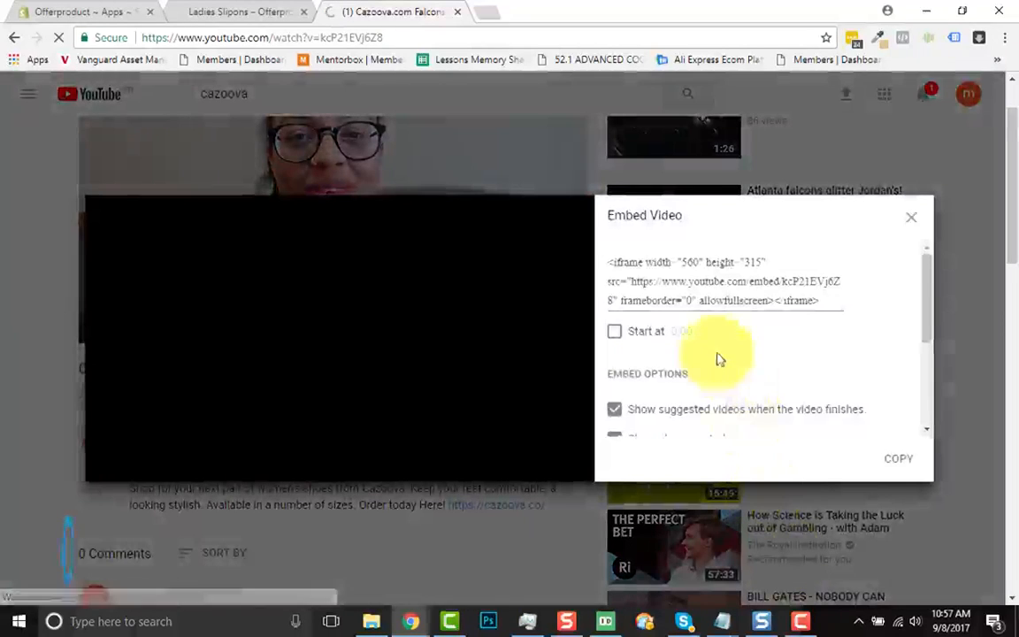
pyautogui.moveTo(608, 268); pyautogui.dragTo(842, 323)
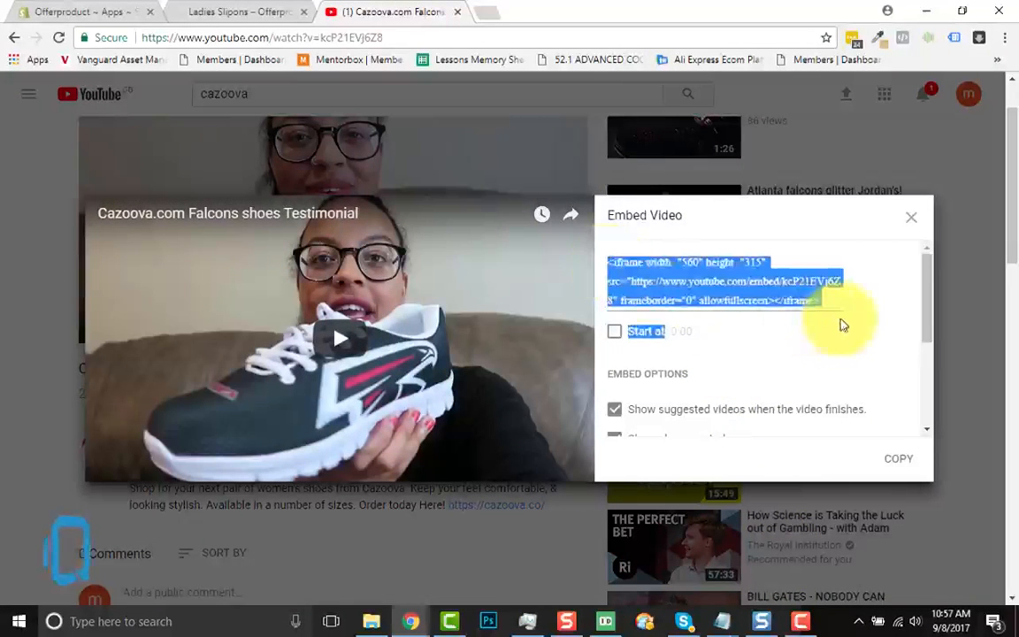
pyautogui.click(825, 304)
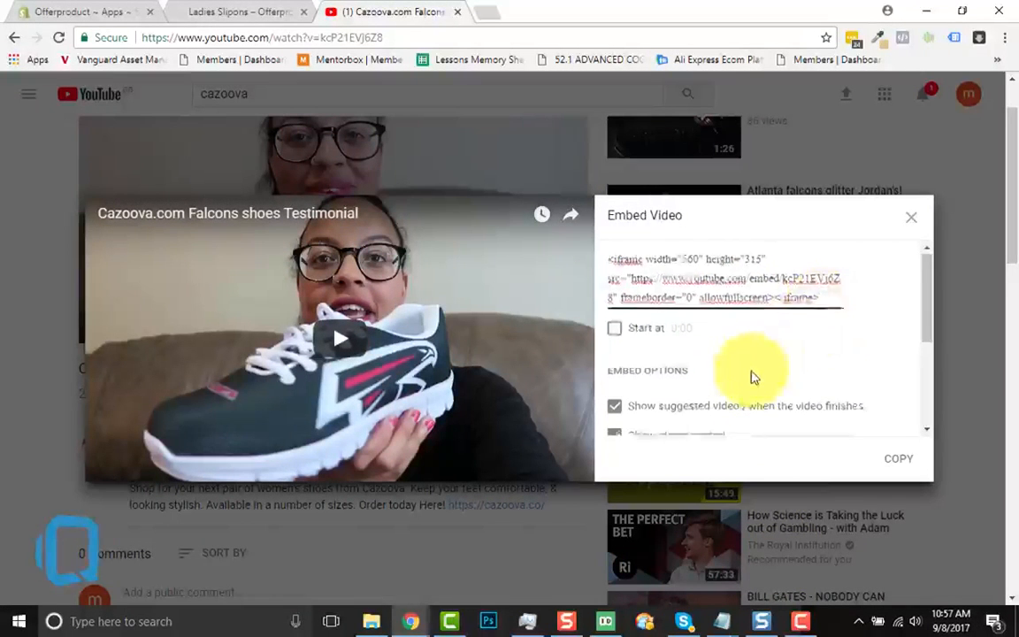
# Disable suggested videos, player controls, and the video title and player actions in the embed options
pyautogui.scroll(-2, 751, 376)
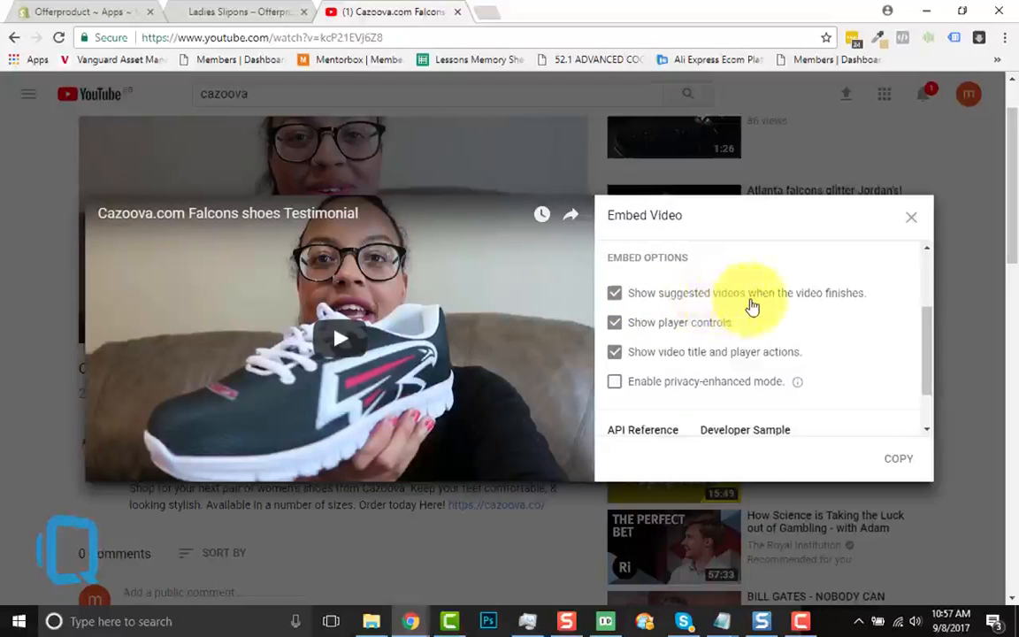
pyautogui.click(616, 298)
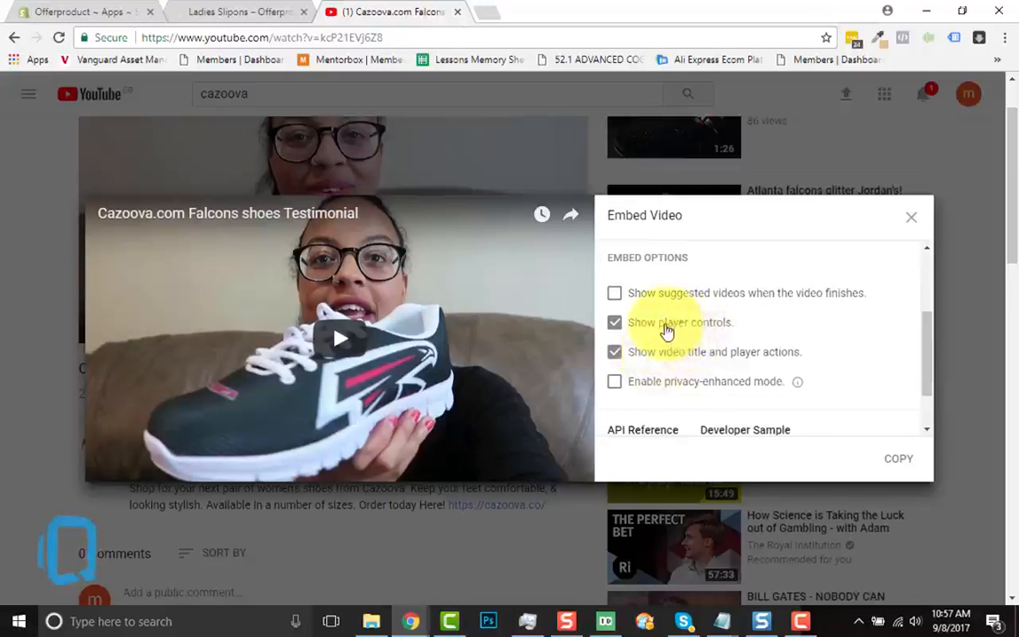
pyautogui.click(616, 325)
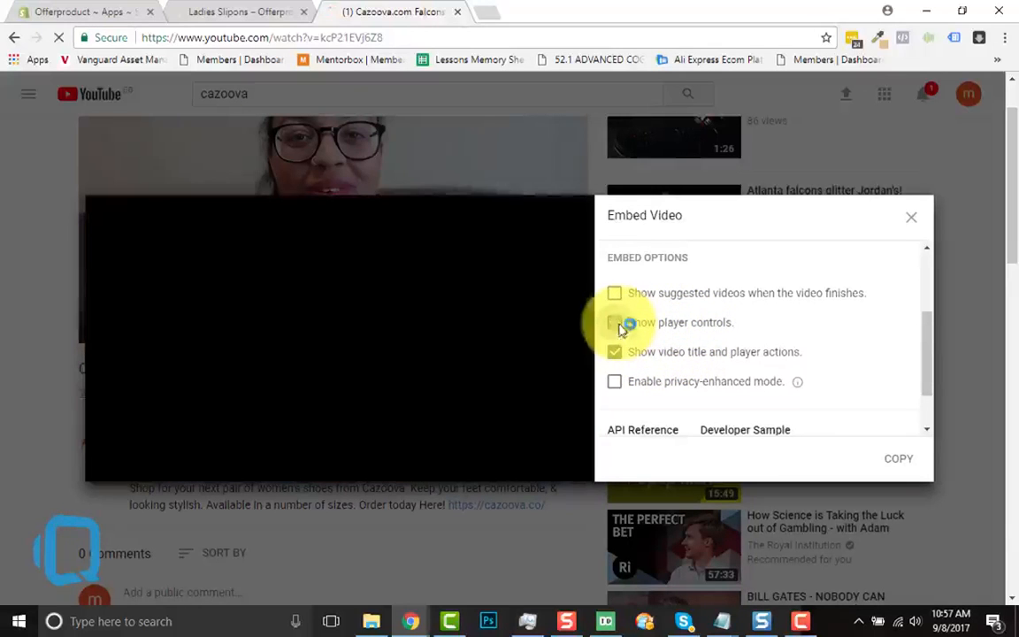
pyautogui.click(617, 351)
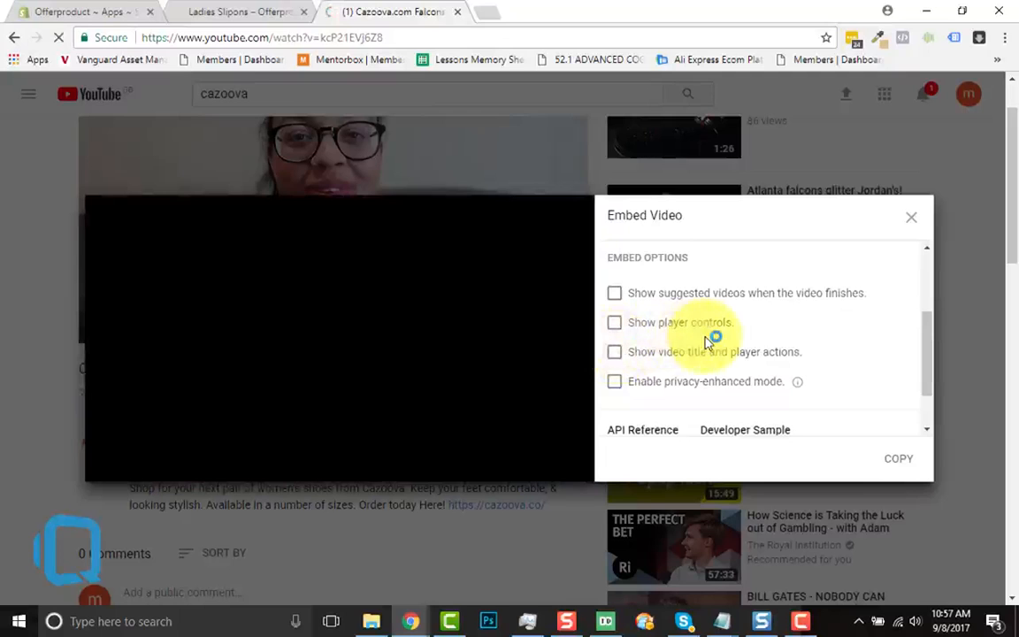
# Copy the complete iframe embed code of the testimonial video with the chosen options
pyautogui.scroll(2, 707, 344)
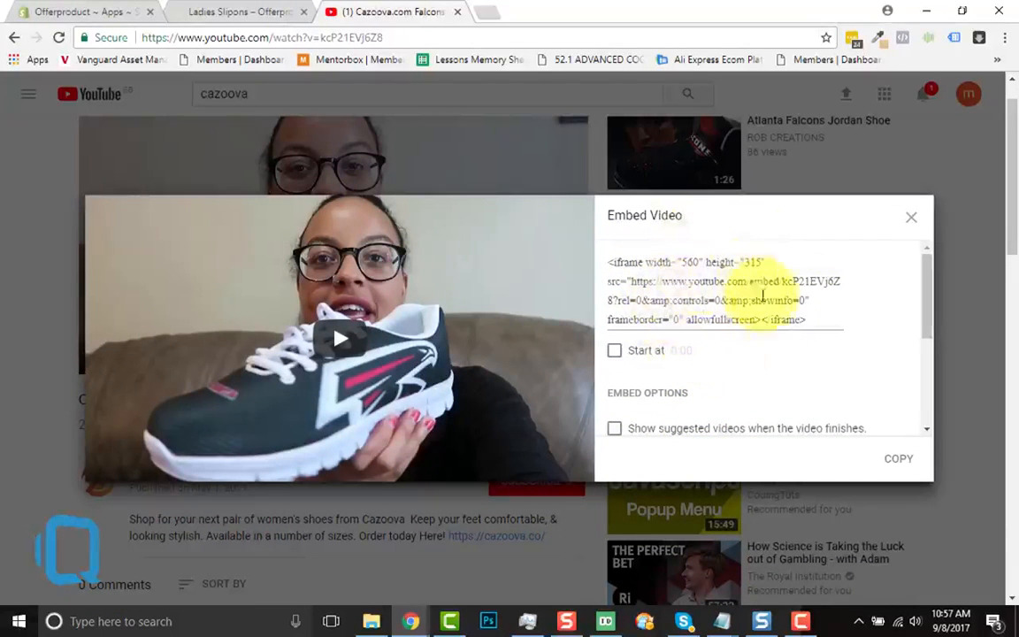
pyautogui.scroll(-2, 694, 391)
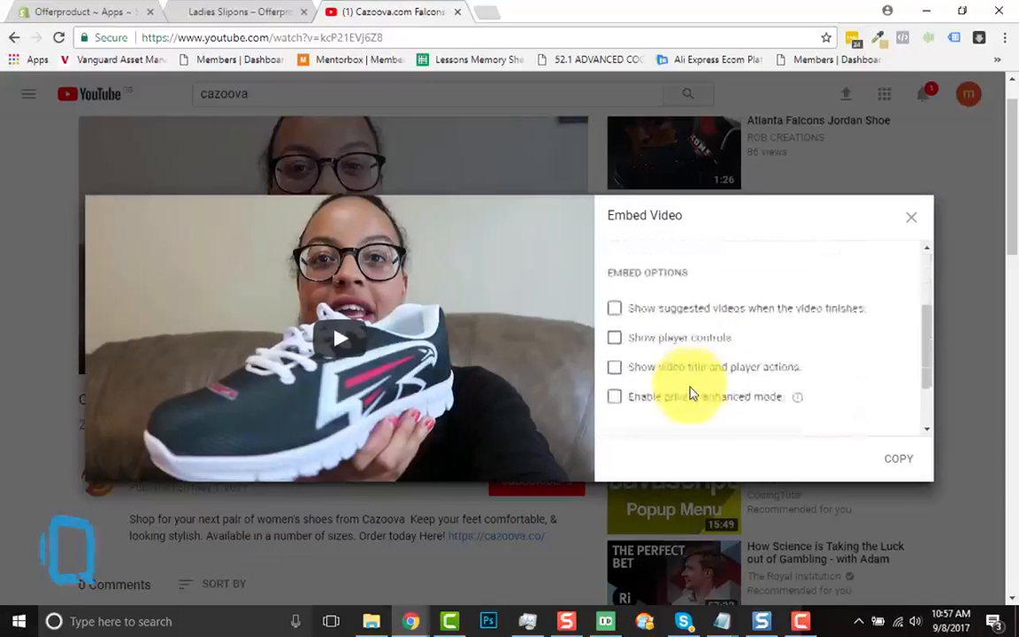
pyautogui.scroll(2, 741, 304)
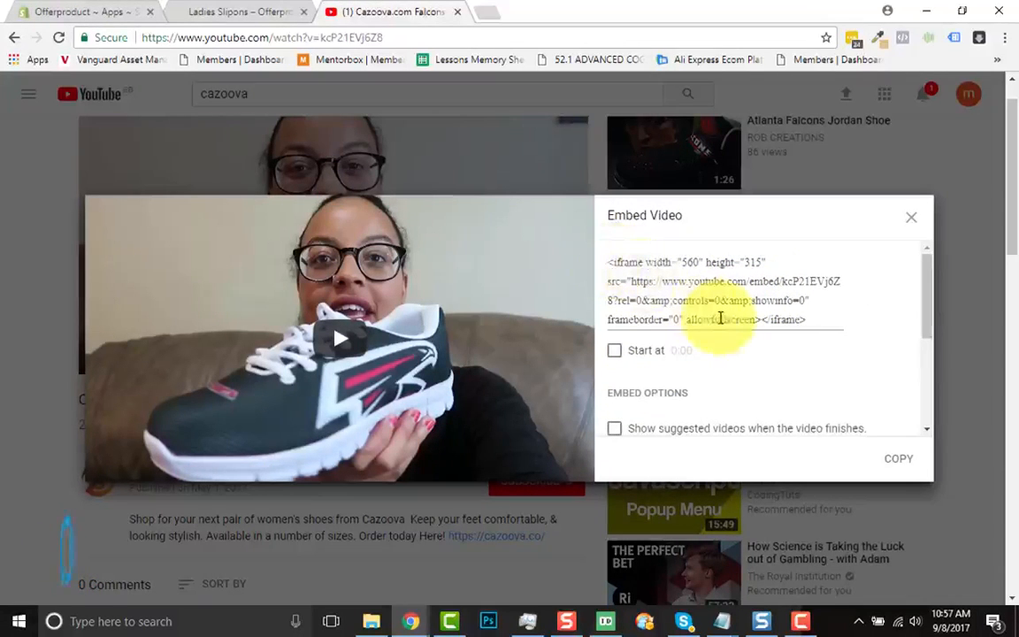
pyautogui.click(772, 318)
pyautogui.rightClick(772, 318)
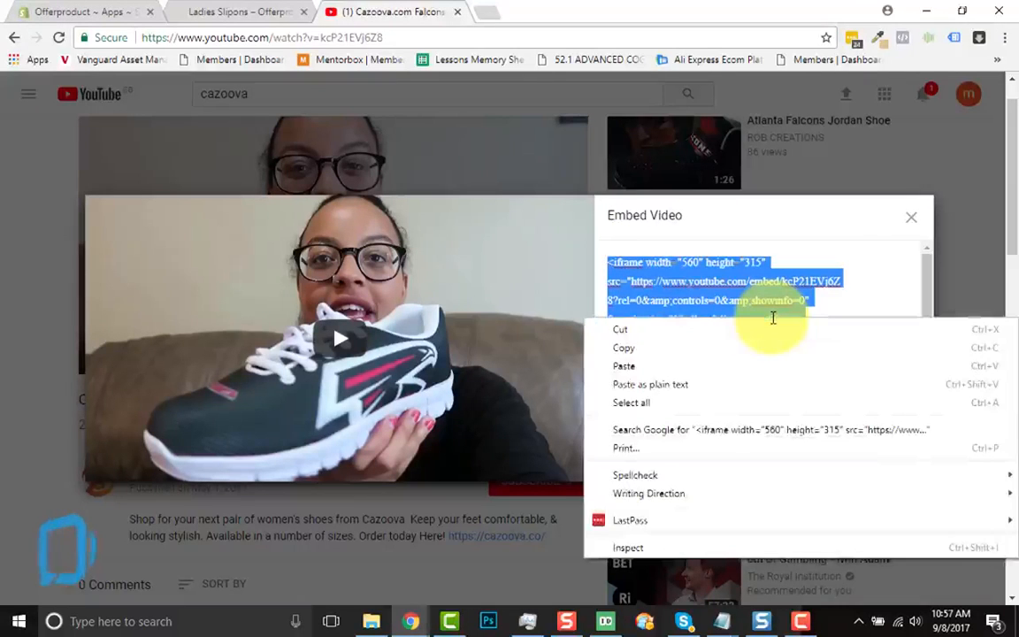
pyautogui.click(691, 294)
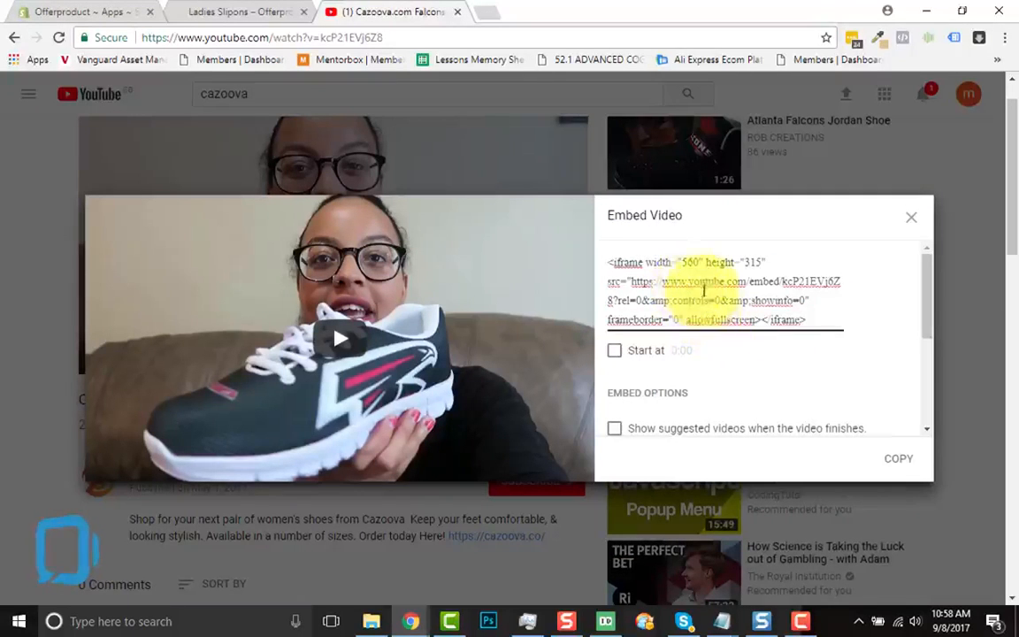
pyautogui.click(705, 283)
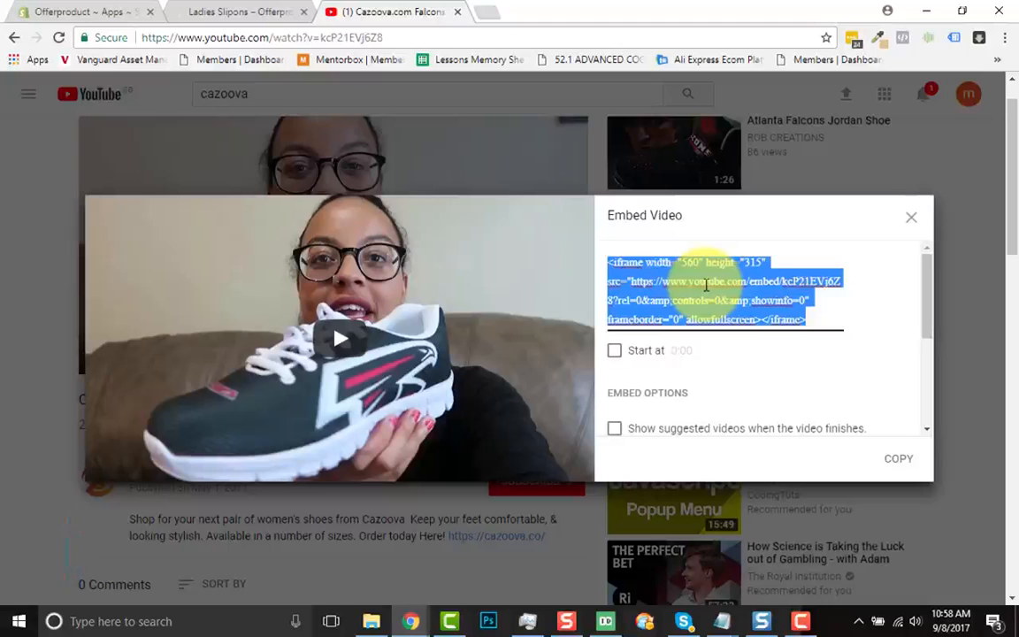
pyautogui.rightClick(706, 283)
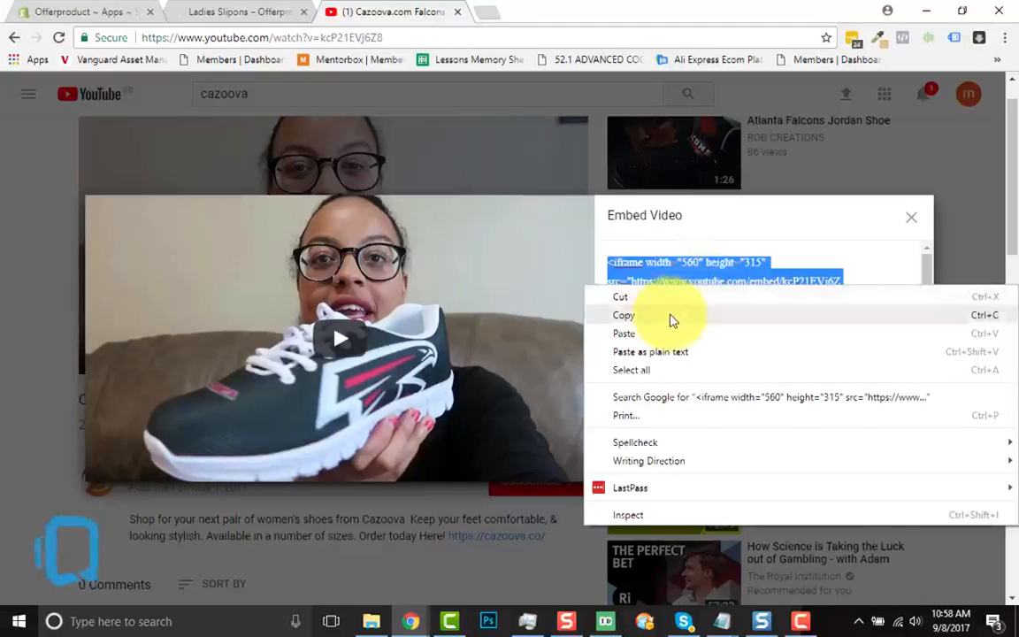
pyautogui.click(673, 316)
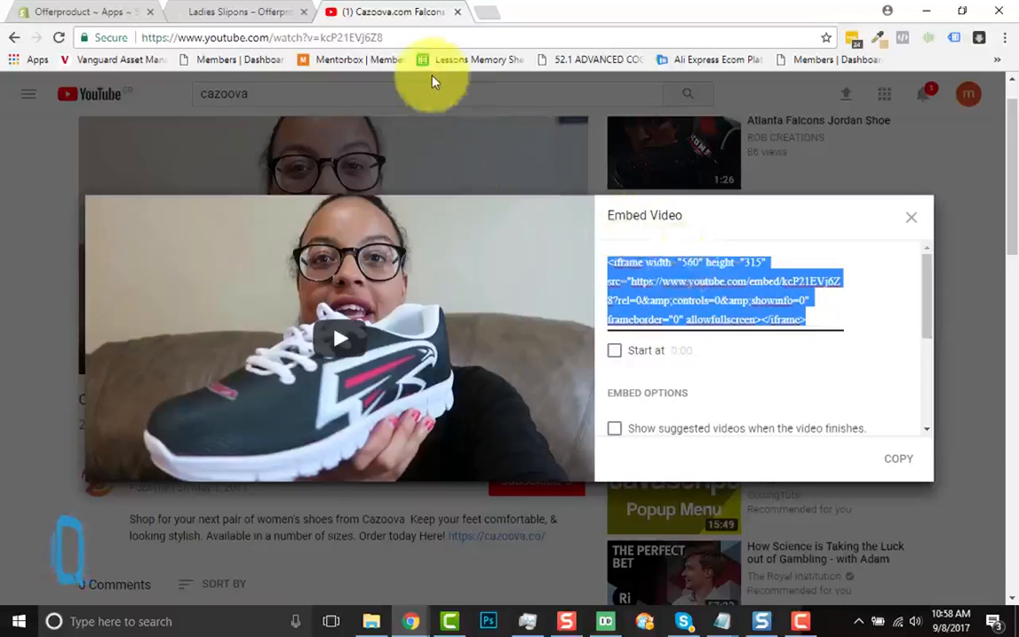
# Return to the sales page editor and paste the iframe code as the third row's Video Embed Url
pyautogui.click(82, 8)
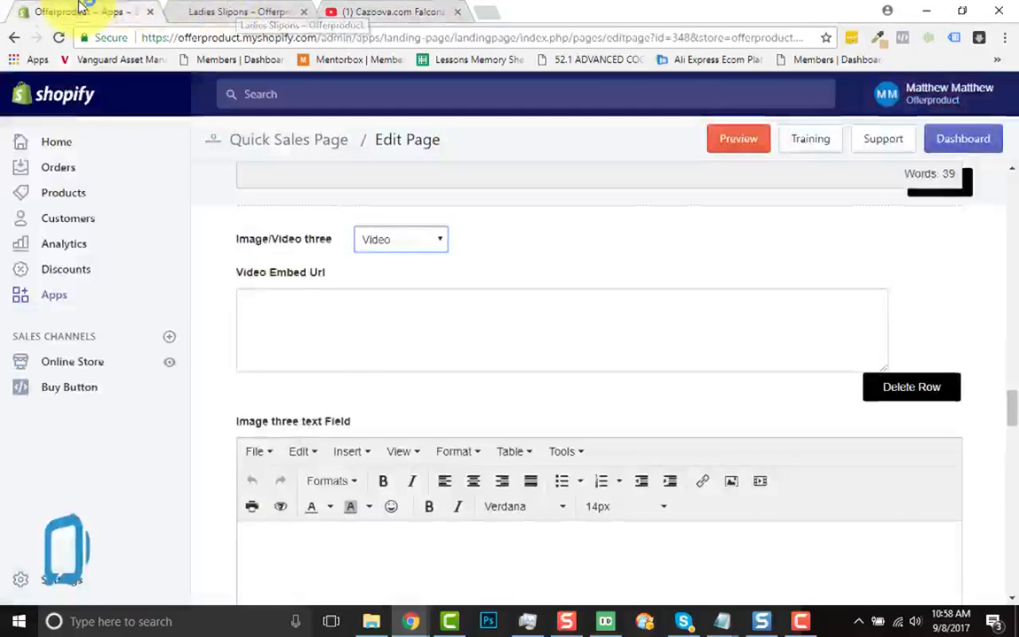
pyautogui.click(279, 332)
pyautogui.hotkey('ctrl', 'v')
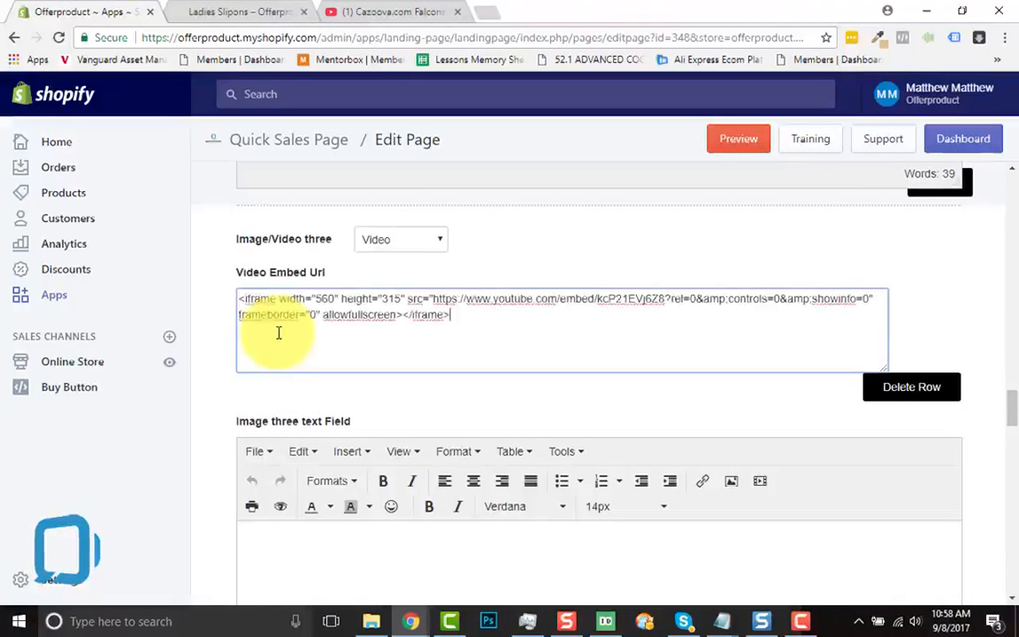
# Enter "Test text for video row" in the image three text field and save the sales page
pyautogui.scroll(-2, 441, 350)
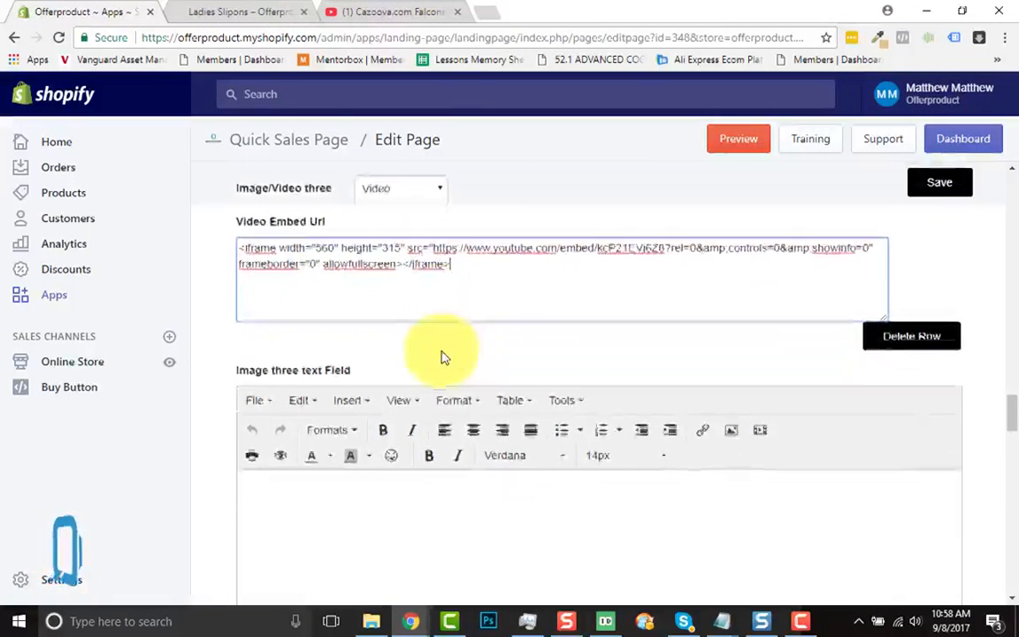
pyautogui.click(385, 421)
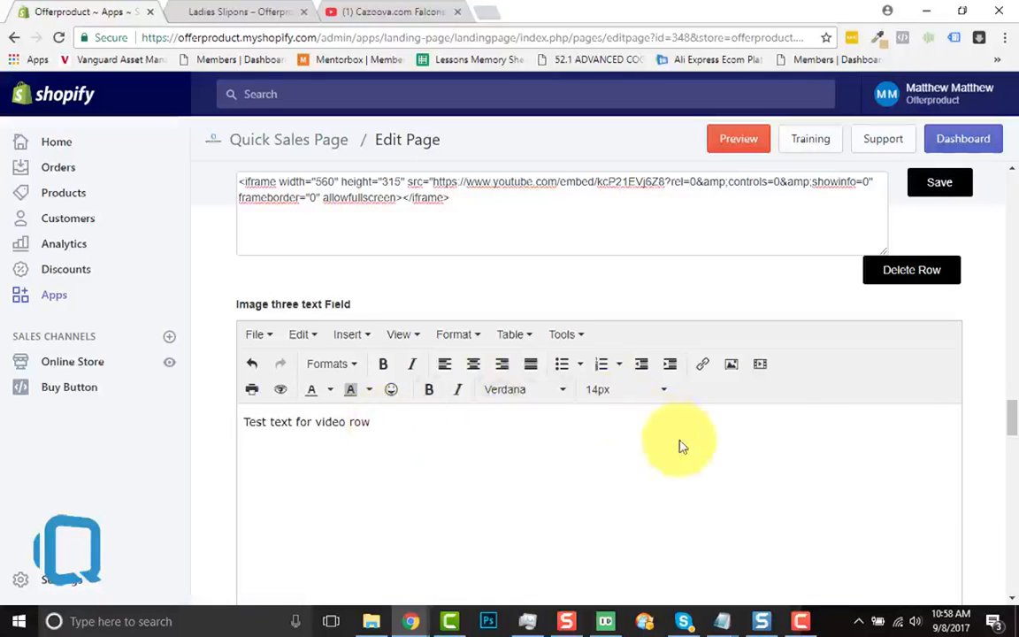
pyautogui.scroll(2, 776, 358)
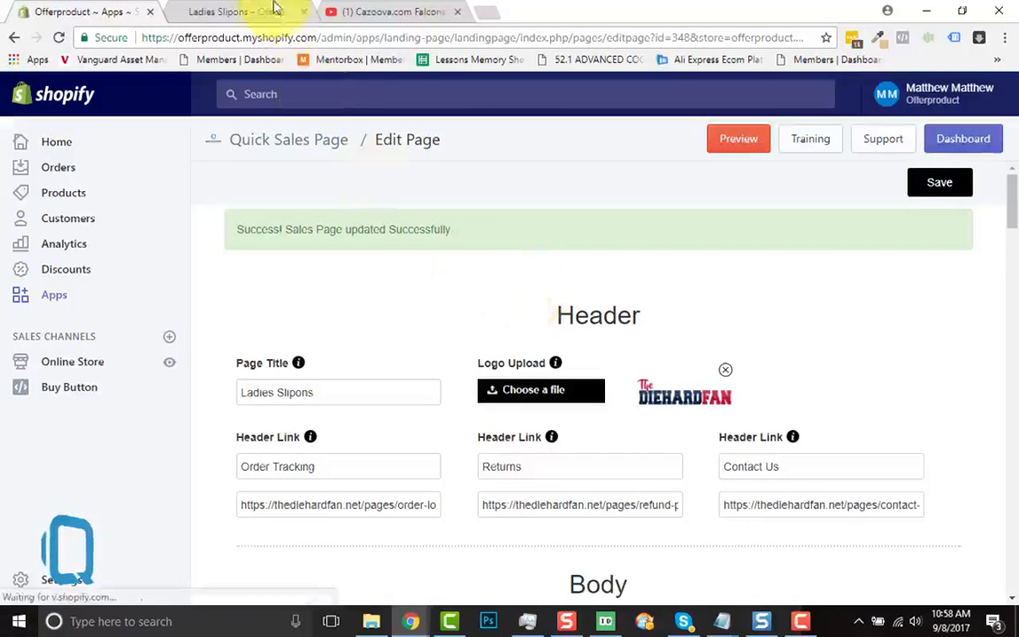
# Reload the live Ladies Slipons page and check how the new video row with its test text displays
pyautogui.click(262, 9)
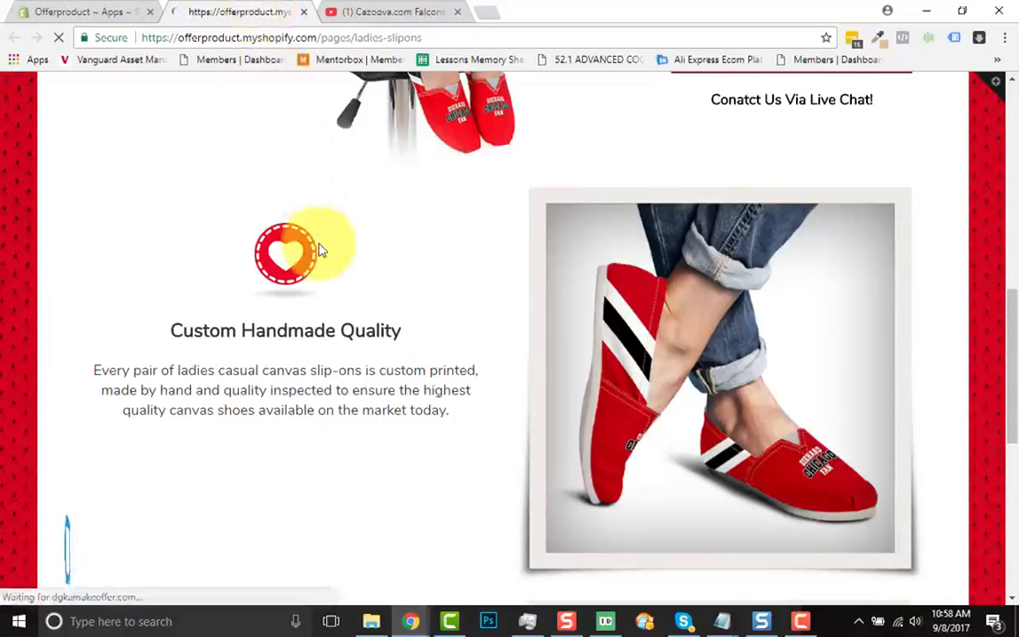
pyautogui.scroll(-4, 372, 289)
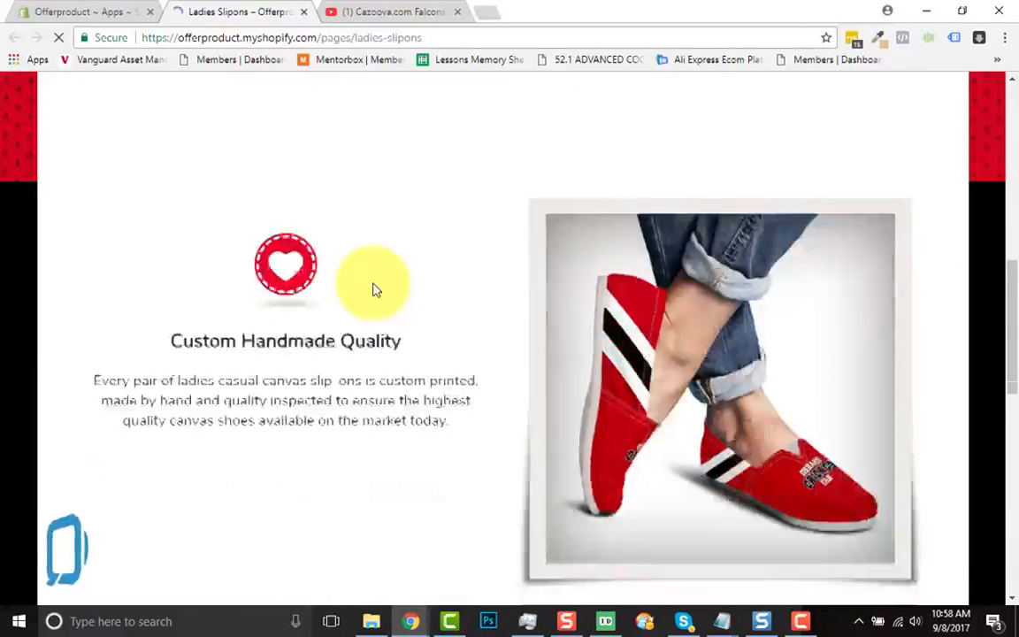
pyautogui.scroll(-4, 373, 289)
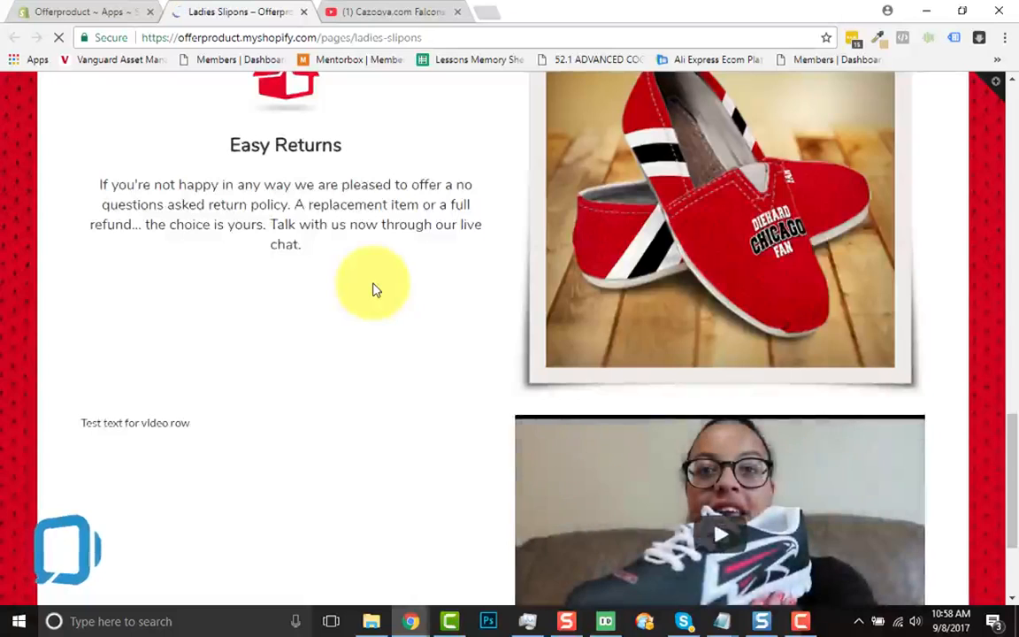
pyautogui.scroll(-2, 372, 289)
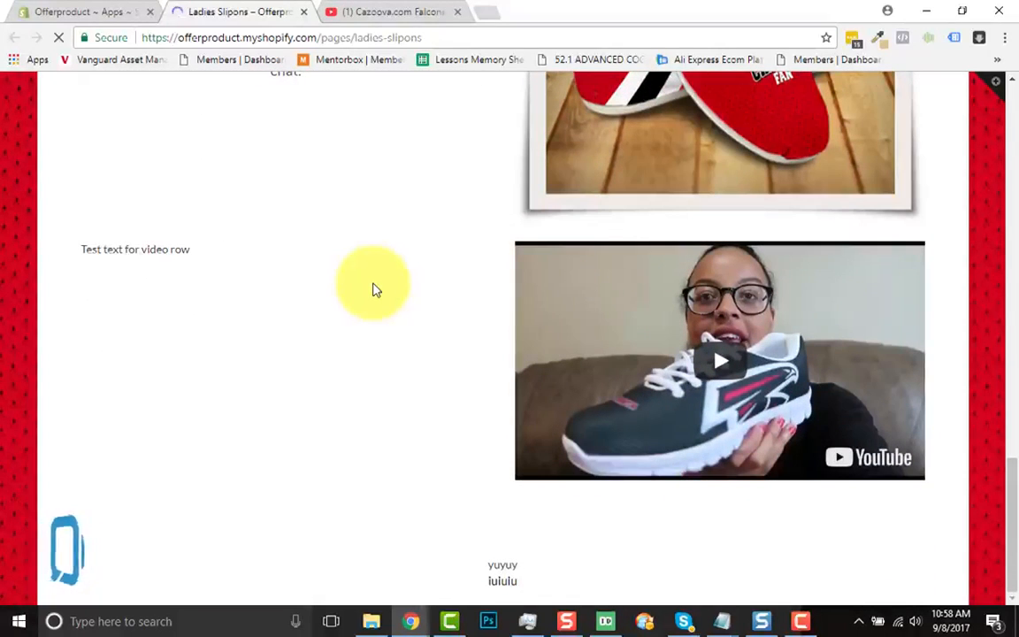
# Inspect the width value in the testimonial video's iframe embed code on YouTube, and return to the live sales page
pyautogui.click(380, 12)
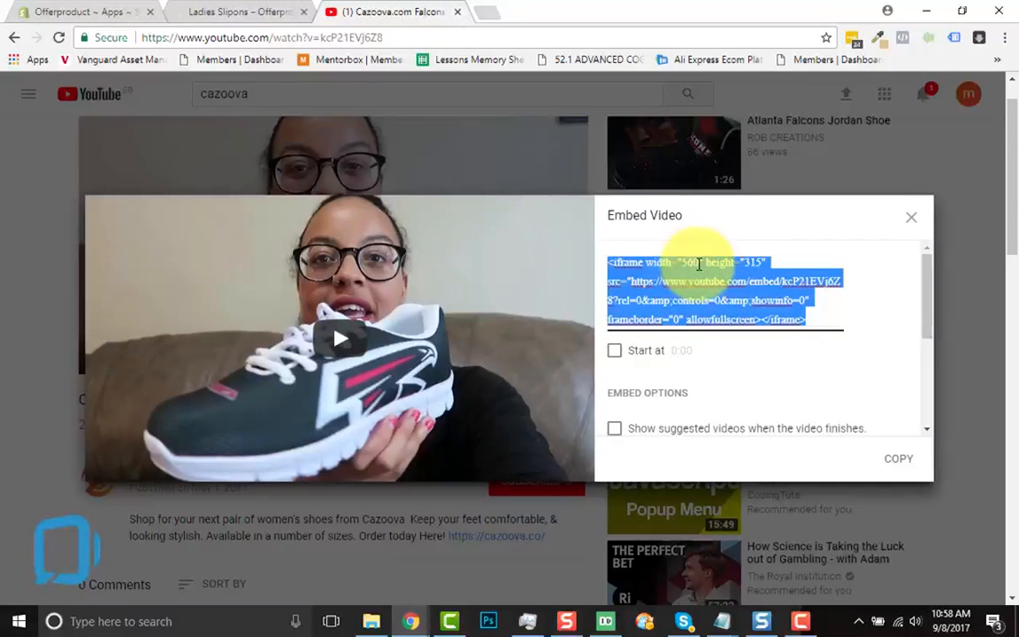
pyautogui.click(686, 267)
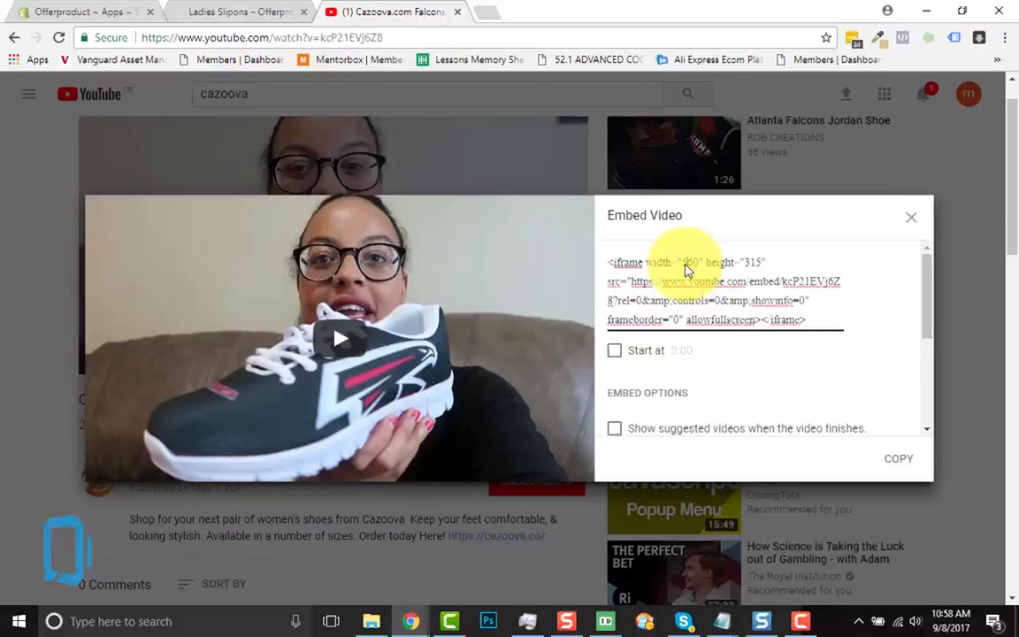
pyautogui.click(695, 262)
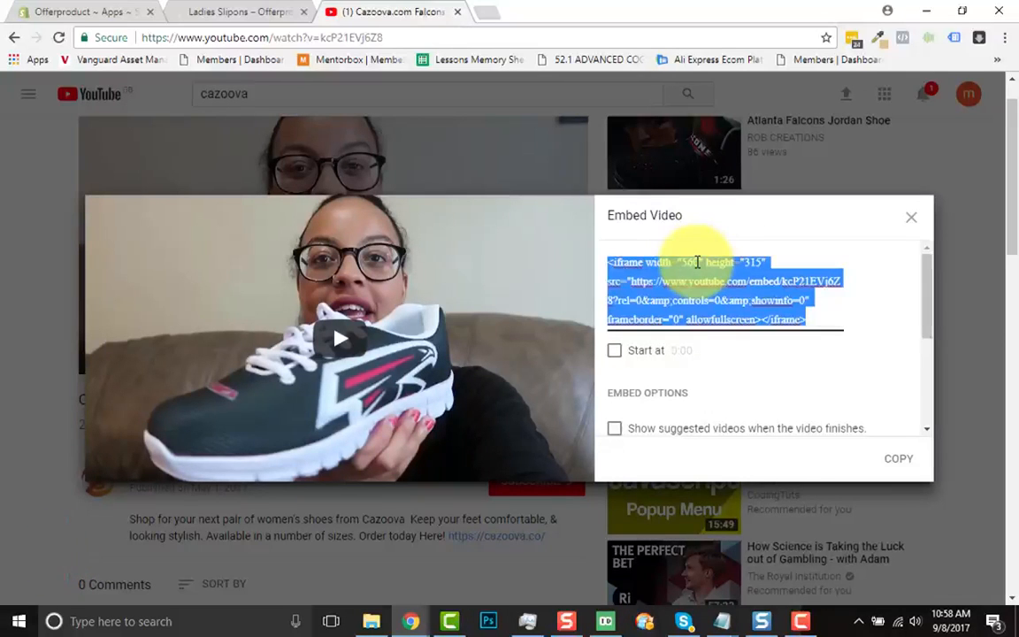
pyautogui.click(231, 11)
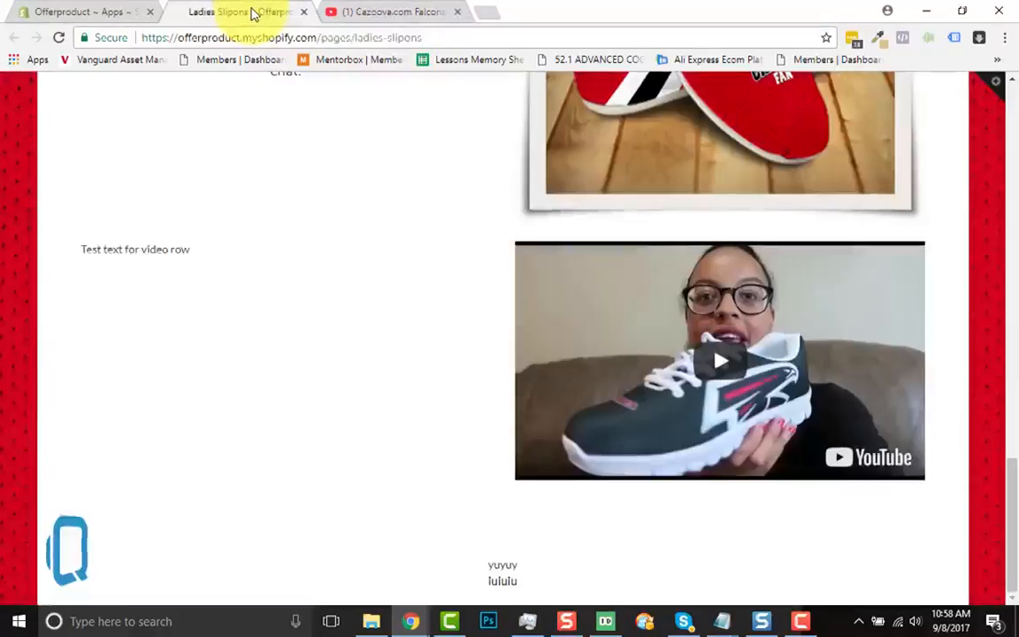
# In the sales page editor, locate and highlight the iframe width value in the third row's Video Embed Url
pyautogui.click(108, 9)
pyautogui.scroll(-5, 298, 312)
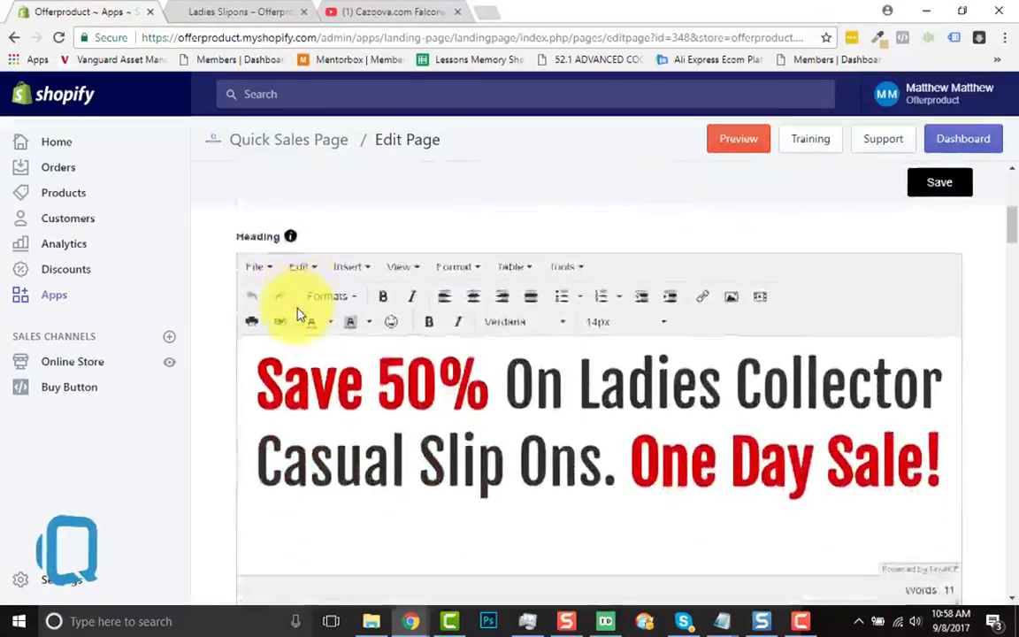
pyautogui.scroll(-15, 297, 312)
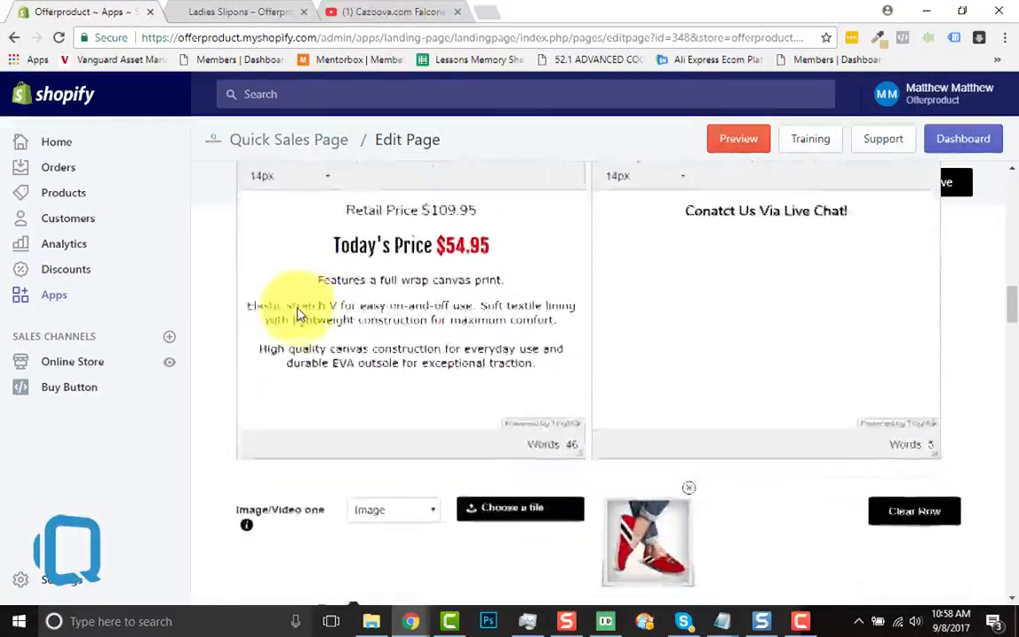
pyautogui.scroll(-10, 297, 312)
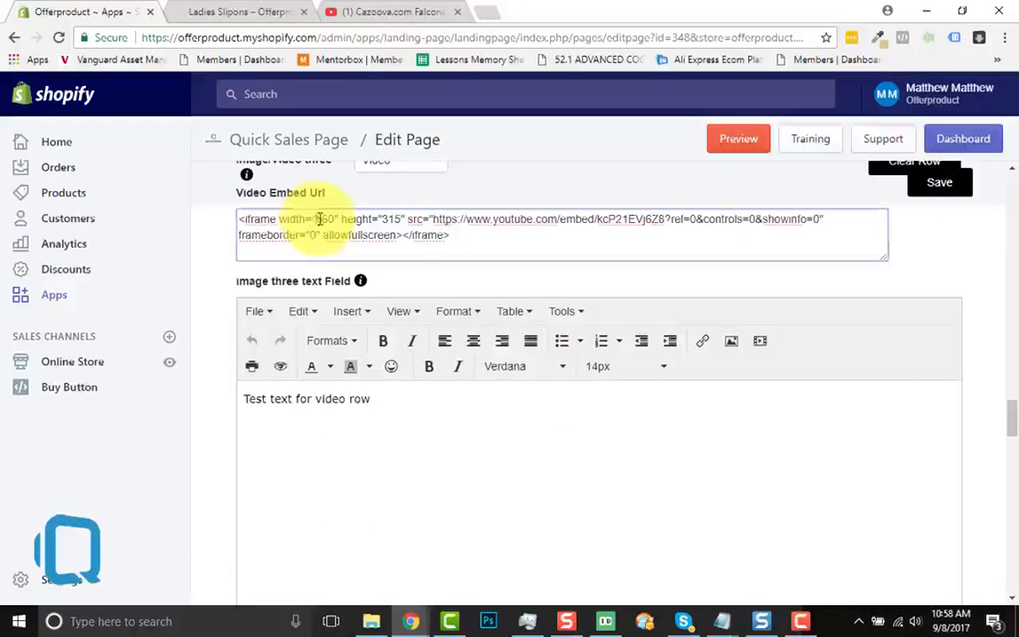
pyautogui.doubleClick(327, 219)
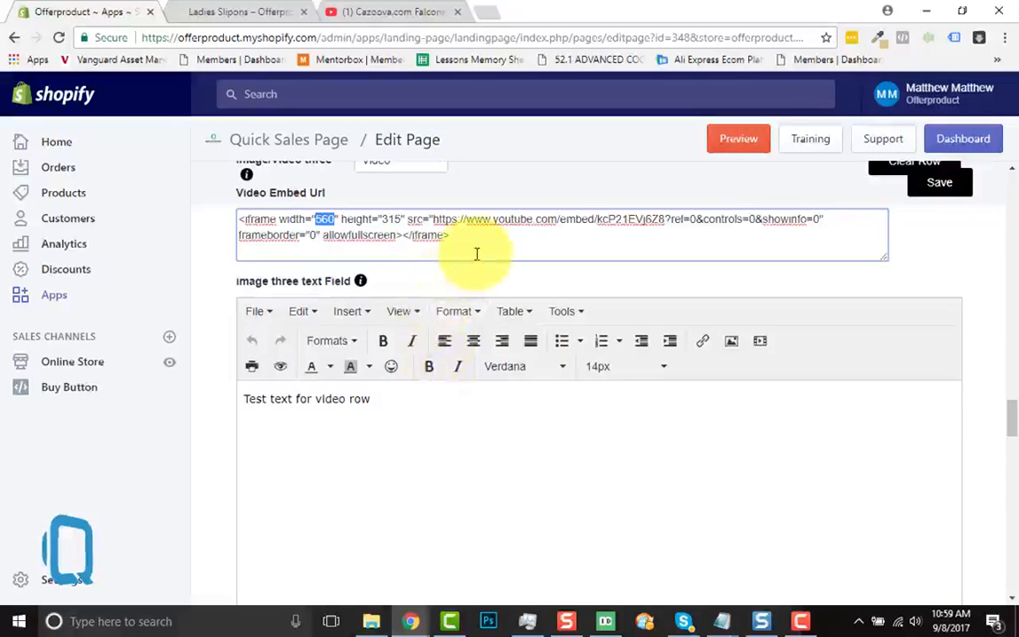
pyautogui.scroll(1, 477, 252)
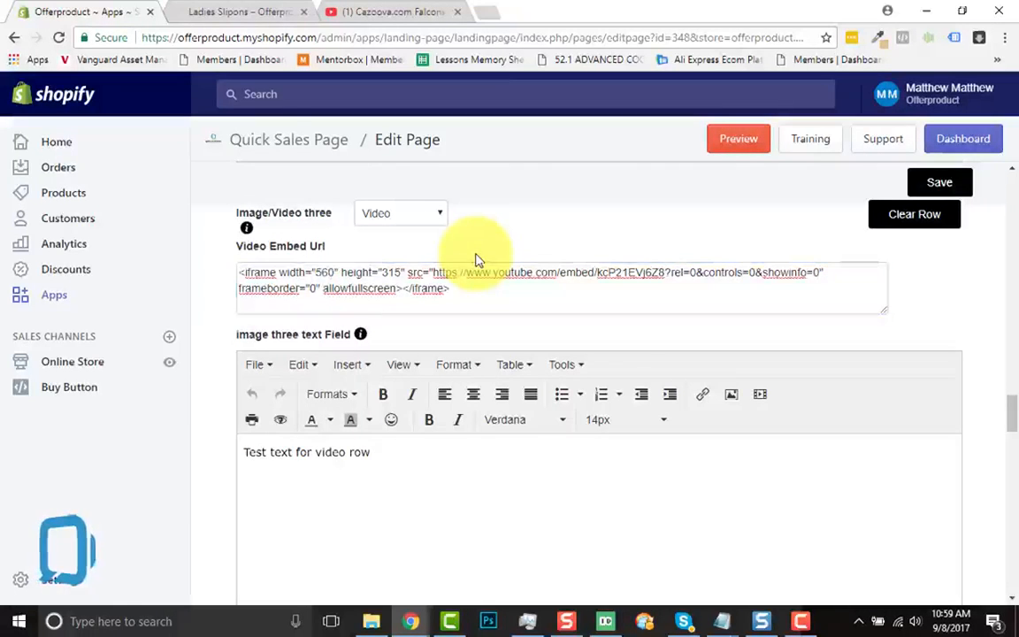
# Compare the embedded video with the Easy Returns image row above it on the live page
pyautogui.click(212, 11)
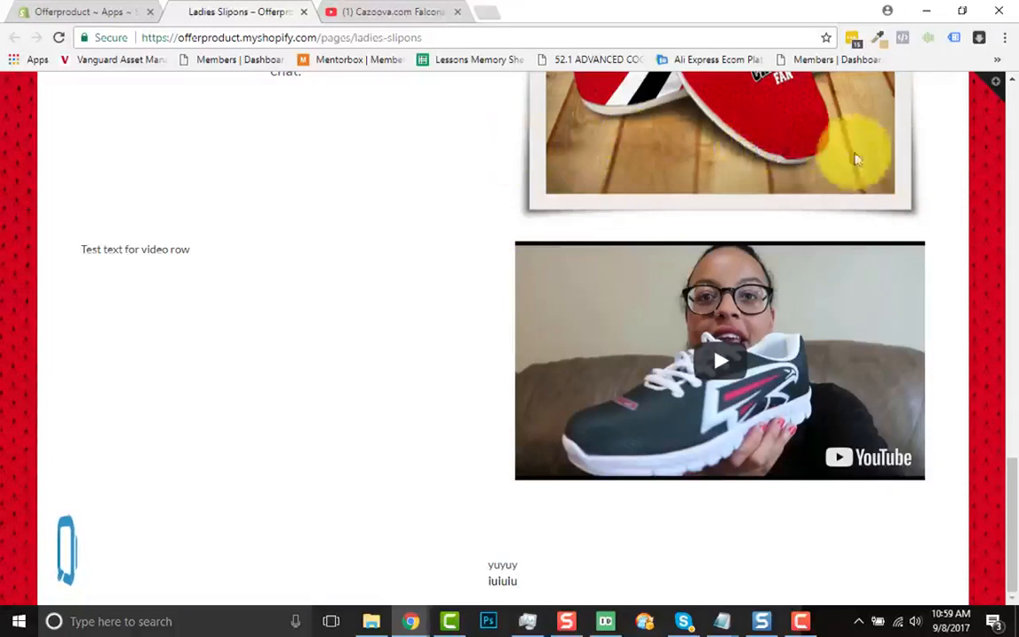
pyautogui.scroll(3, 535, 227)
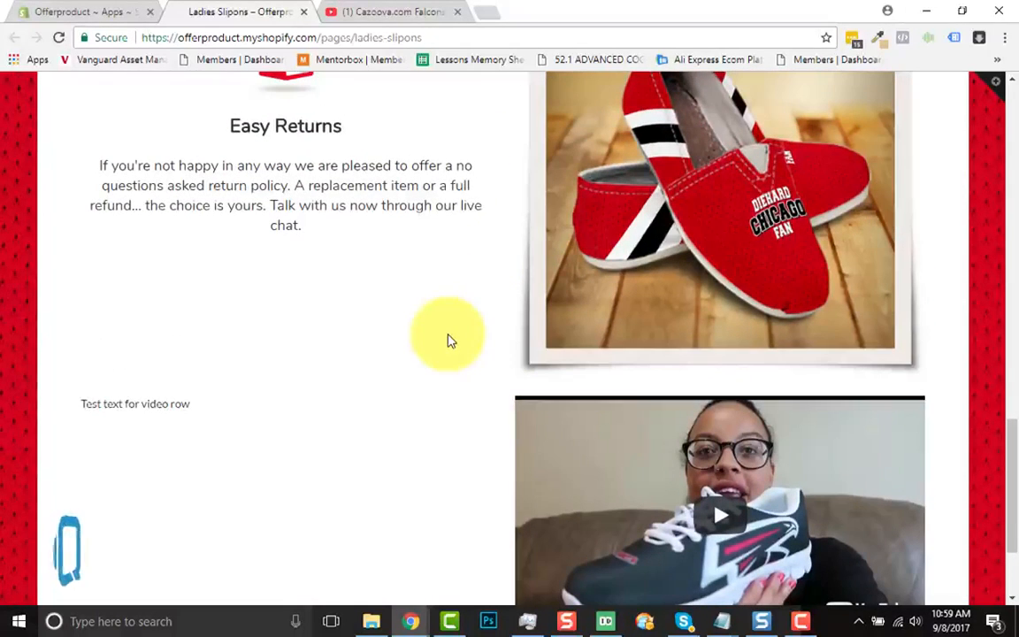
pyautogui.scroll(1, 382, 342)
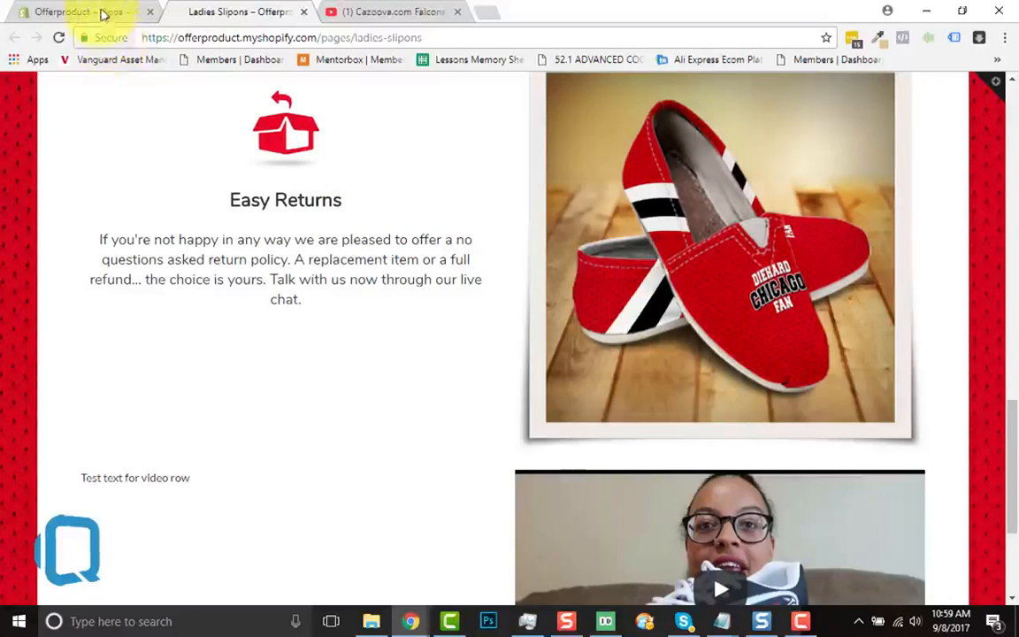
# Clear the third image/video row containing the YouTube embed from the sales page editor and confirm its removal
pyautogui.click(103, 14)
pyautogui.scroll(1, 564, 342)
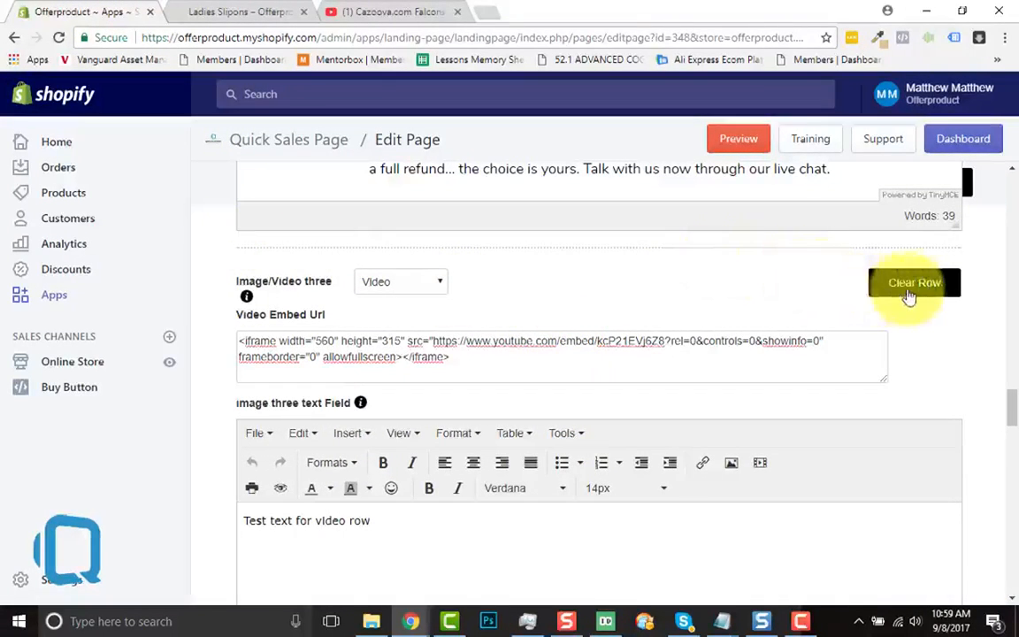
pyautogui.click(933, 285)
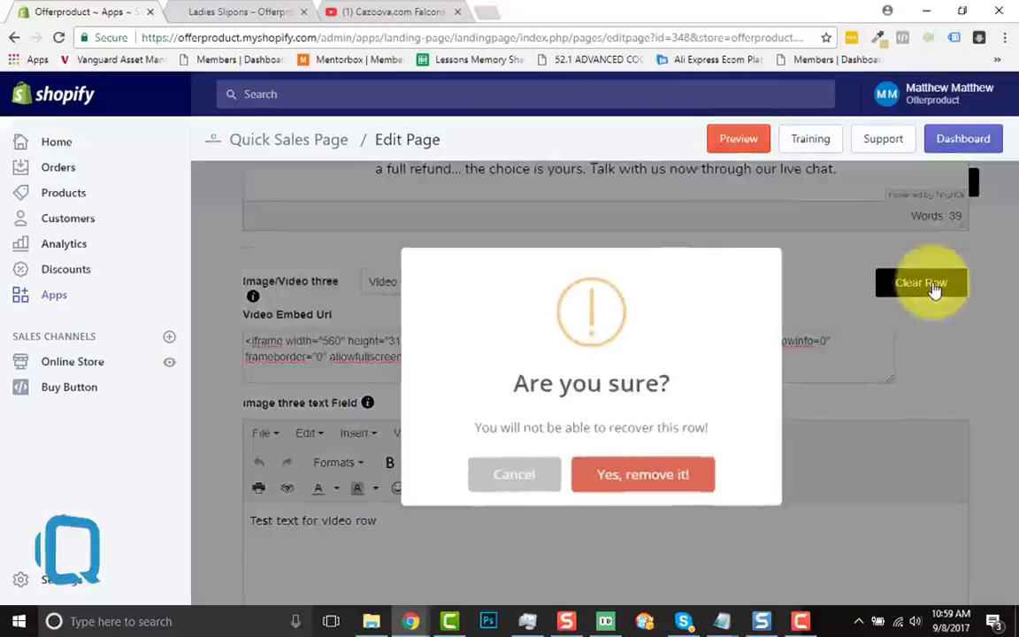
pyautogui.click(624, 481)
pyautogui.click(605, 486)
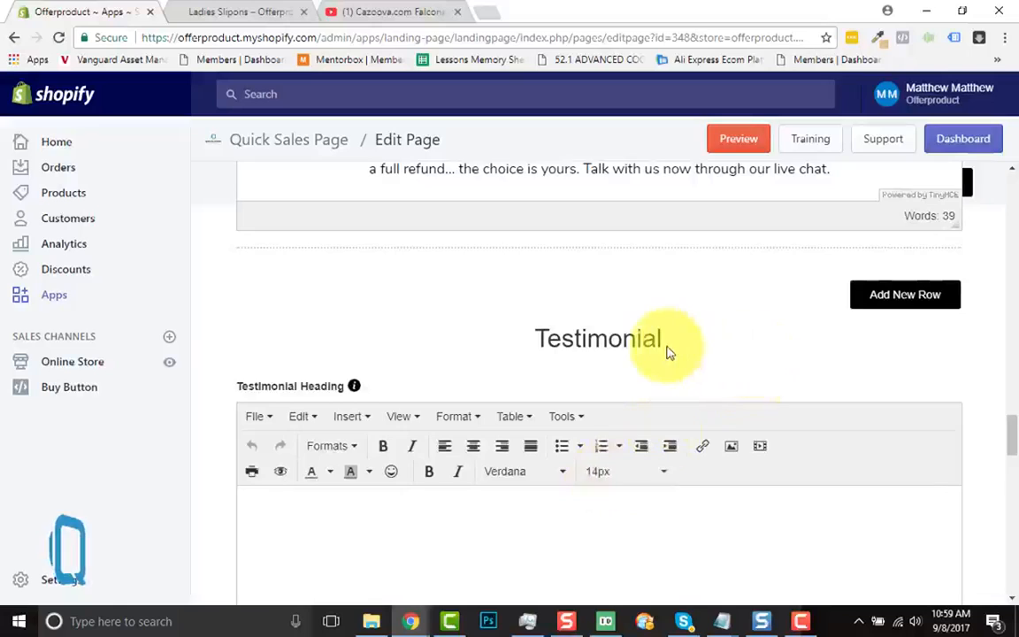
pyautogui.scroll(2, 666, 346)
pyautogui.scroll(-2, 668, 353)
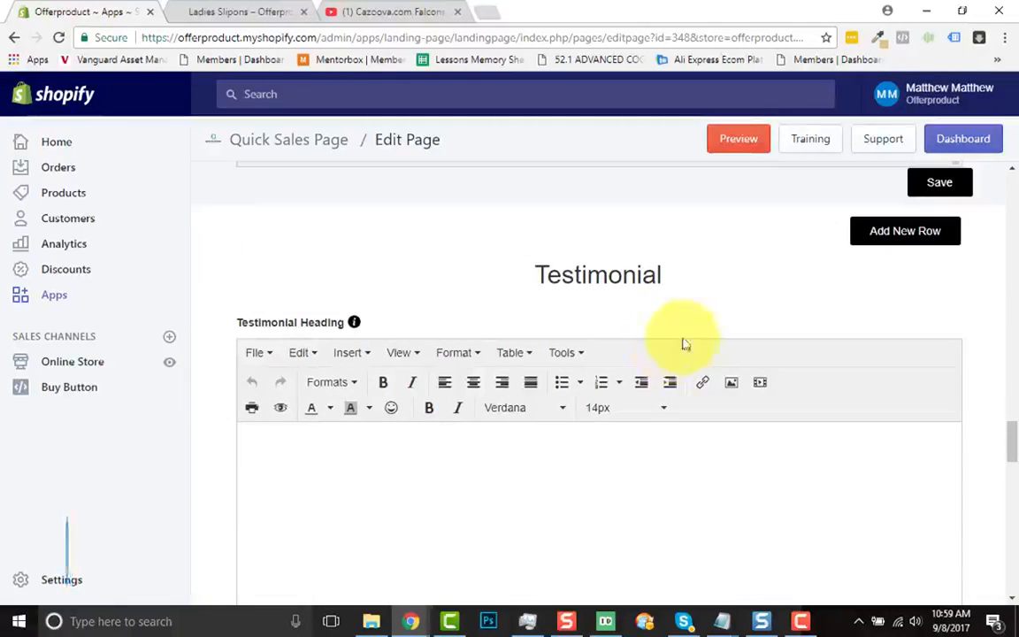
pyautogui.scroll(2, 718, 319)
# Review the Custom Handmade Quality and Easy Returns rows on the live Ladies Slipons page
pyautogui.click(262, 11)
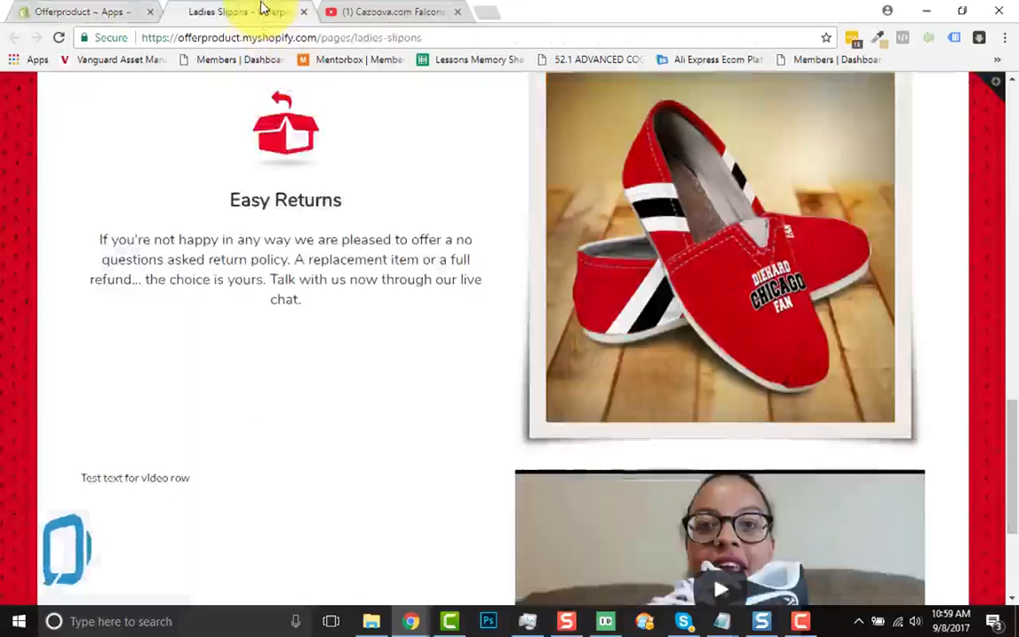
pyautogui.scroll(3, 451, 391)
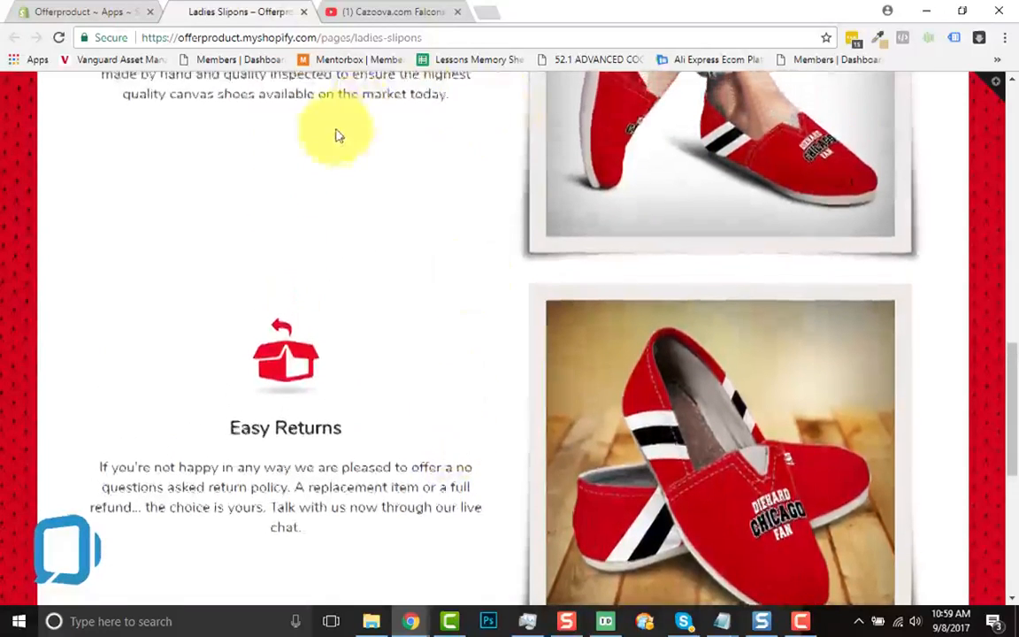
pyautogui.scroll(-1, 416, 444)
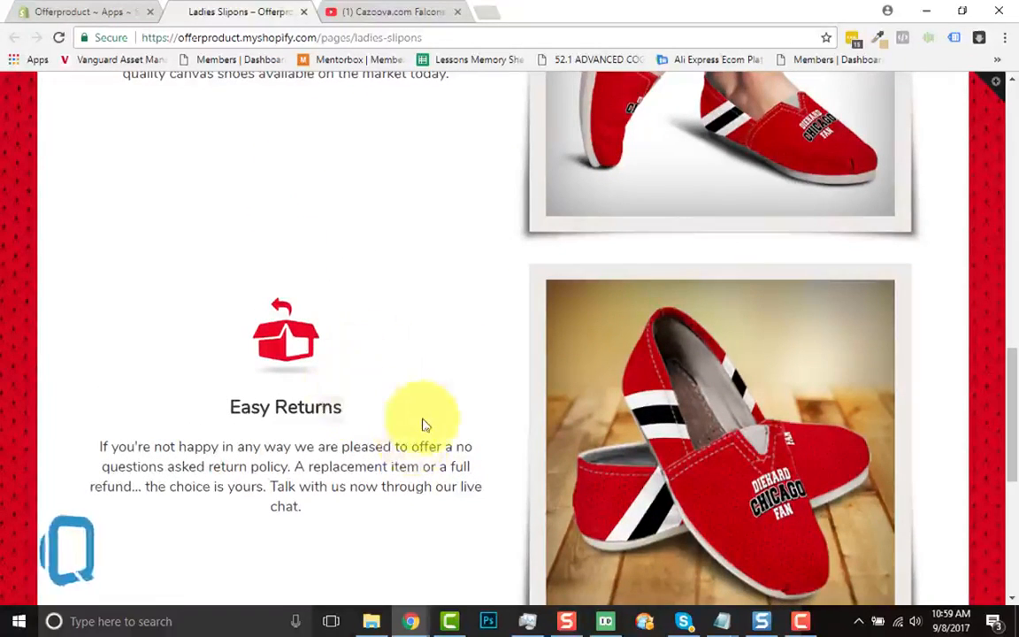
pyautogui.scroll(-2, 423, 422)
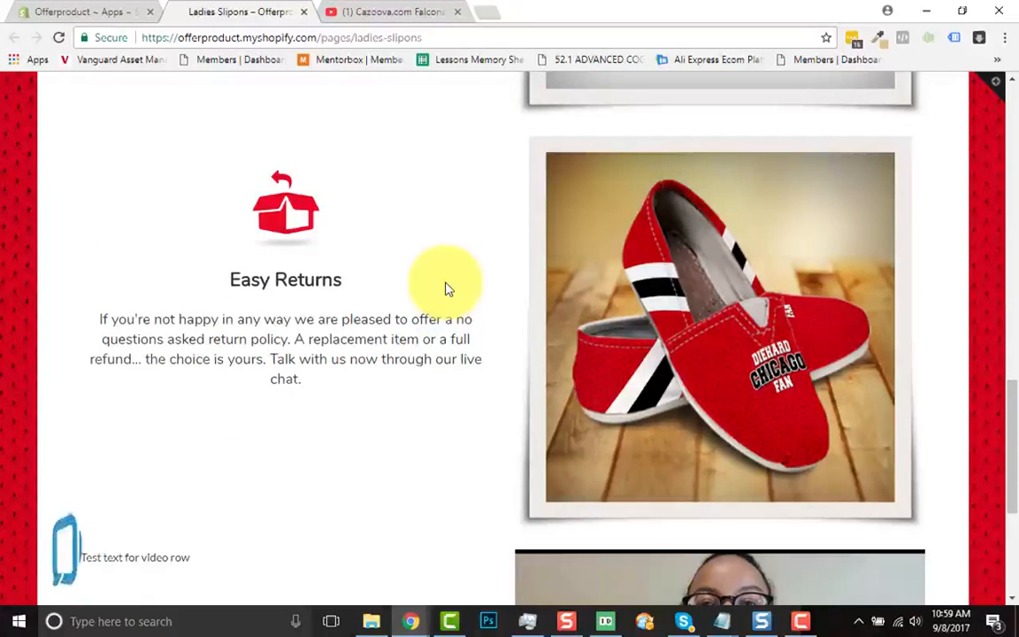
pyautogui.click(802, 623)
pyautogui.click(944, 567)
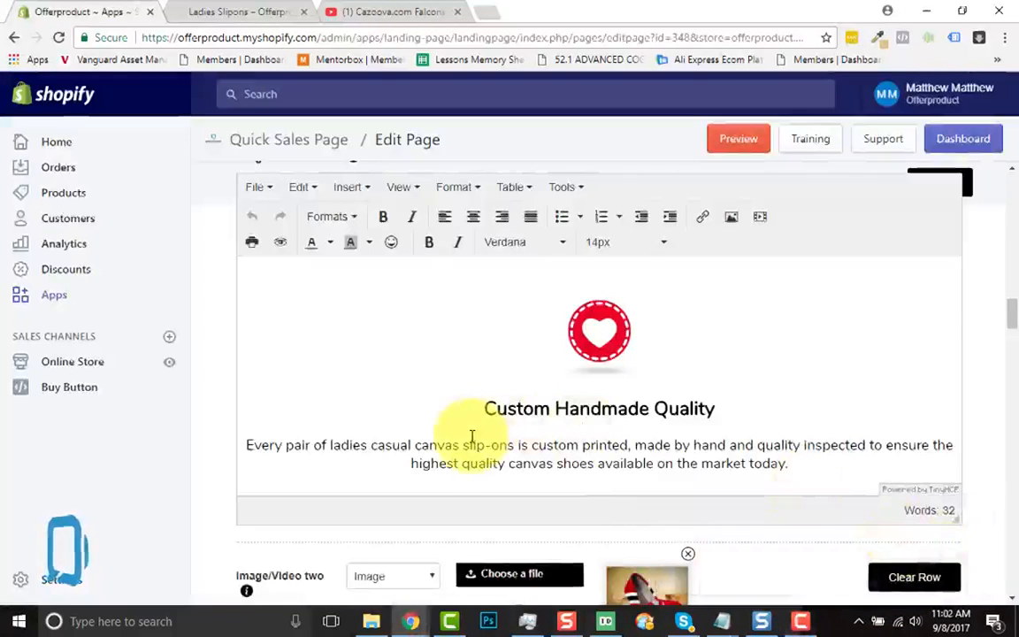
# Review the images and text fields of image/video rows one to five in the sales page editor
pyautogui.scroll(-3, 471, 444)
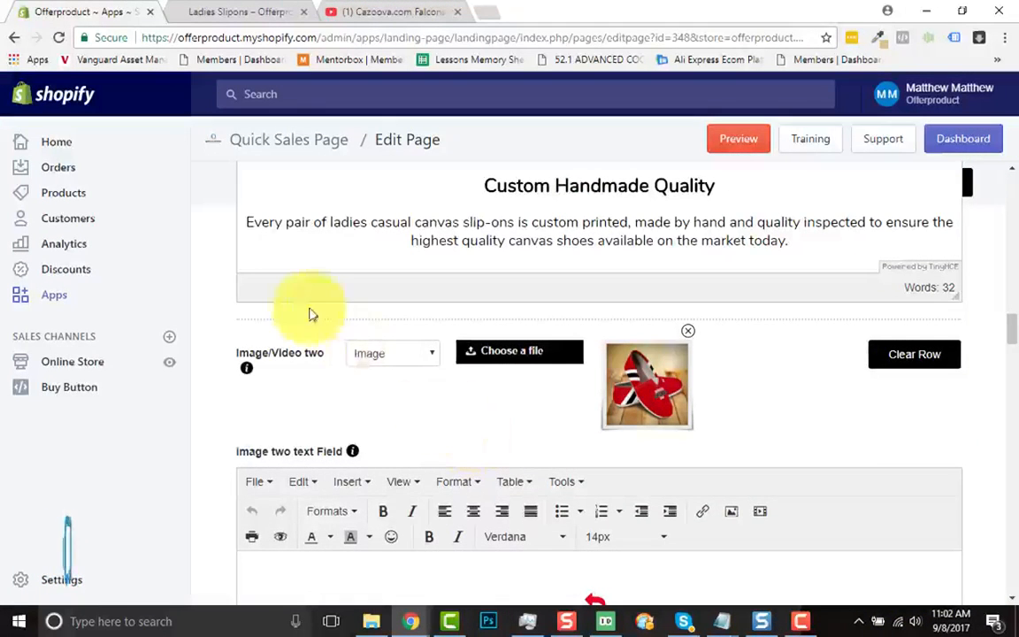
pyautogui.scroll(-3, 363, 466)
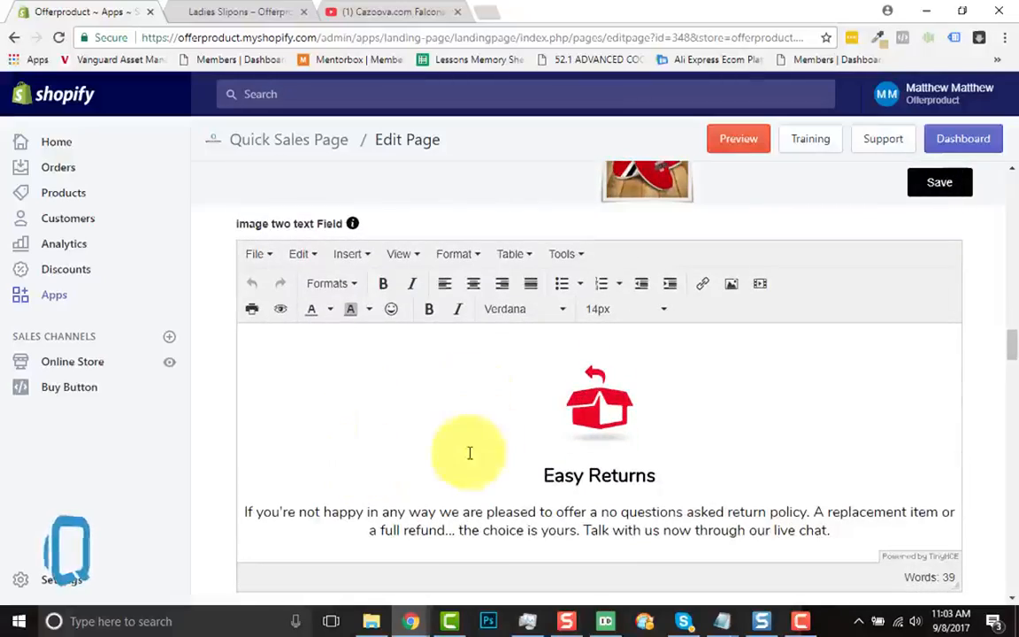
pyautogui.scroll(-1, 469, 453)
pyautogui.scroll(-3, 469, 453)
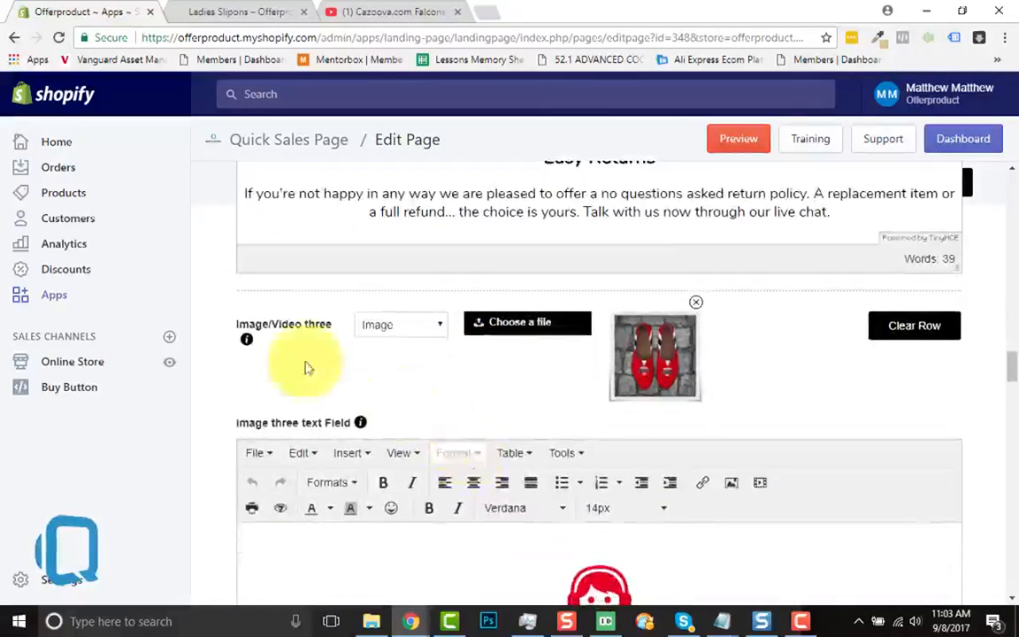
pyautogui.scroll(-8, 348, 376)
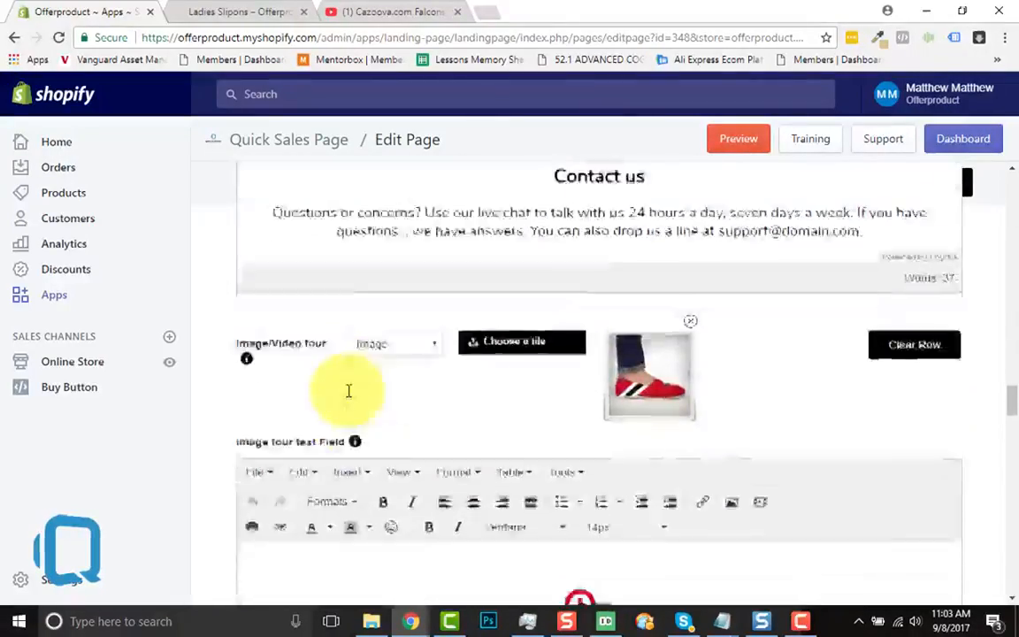
pyautogui.scroll(-7, 320, 355)
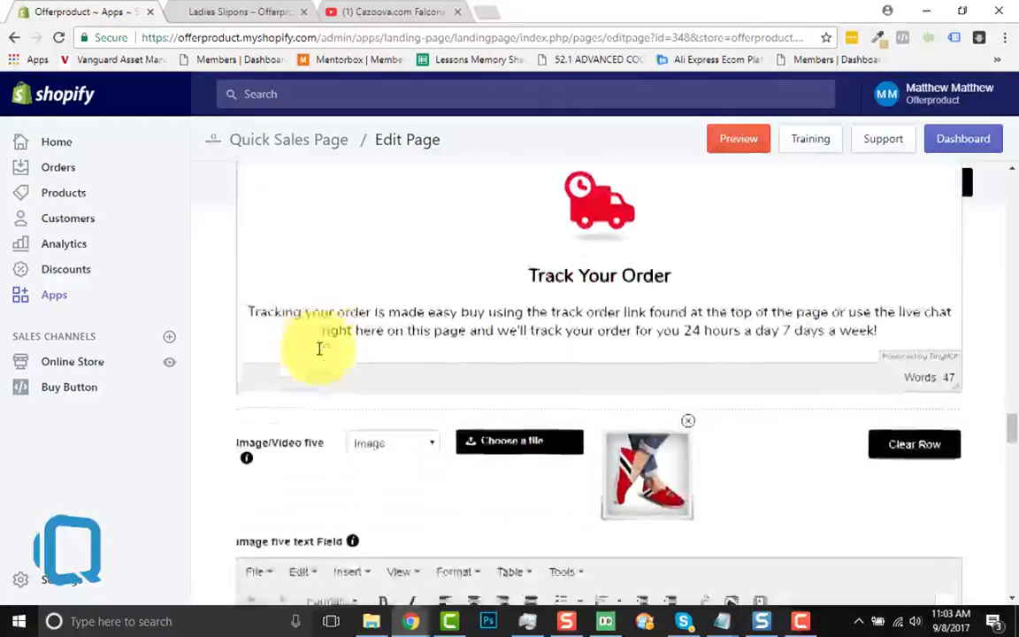
pyautogui.scroll(-4, 330, 367)
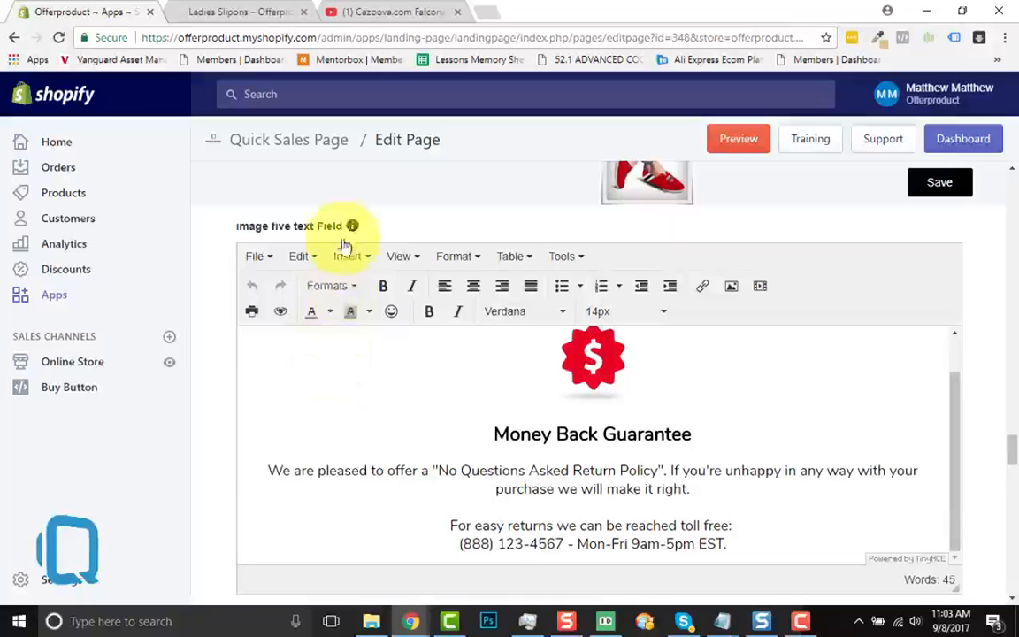
# Reload the live Ladies Slipons page and review its headline, product image, pricing, size and color options, and Buy Now area
pyautogui.click(234, 12)
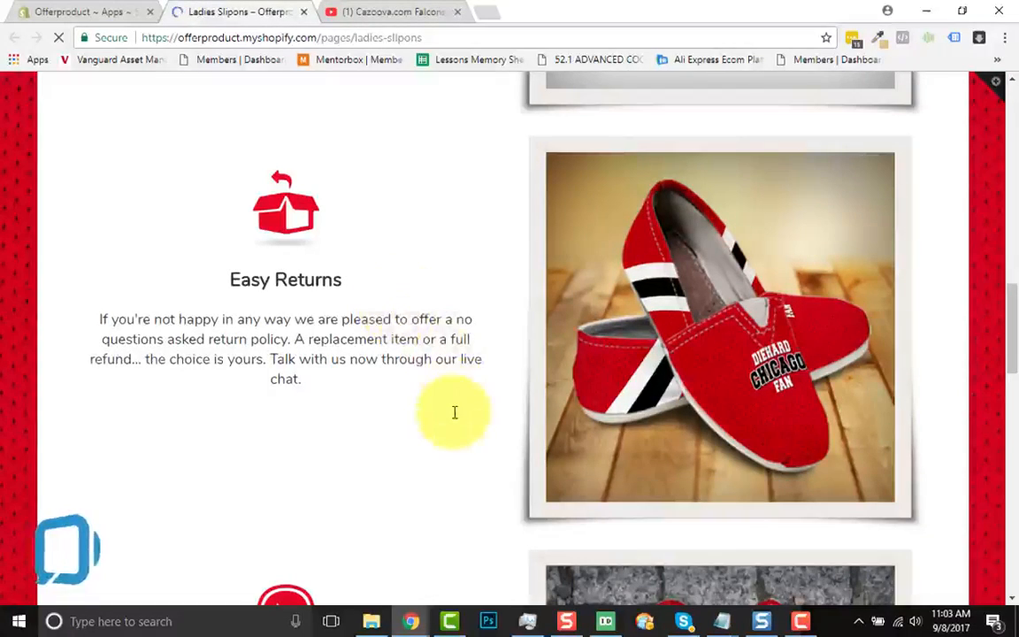
pyautogui.scroll(-3, 455, 412)
pyautogui.scroll(16, 455, 416)
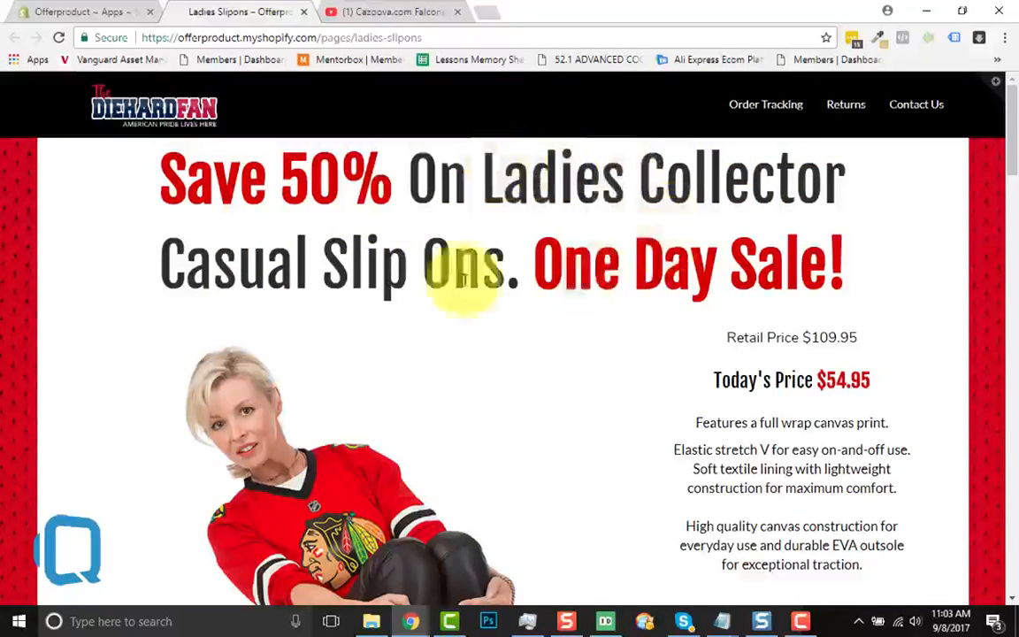
pyautogui.scroll(-2, 607, 257)
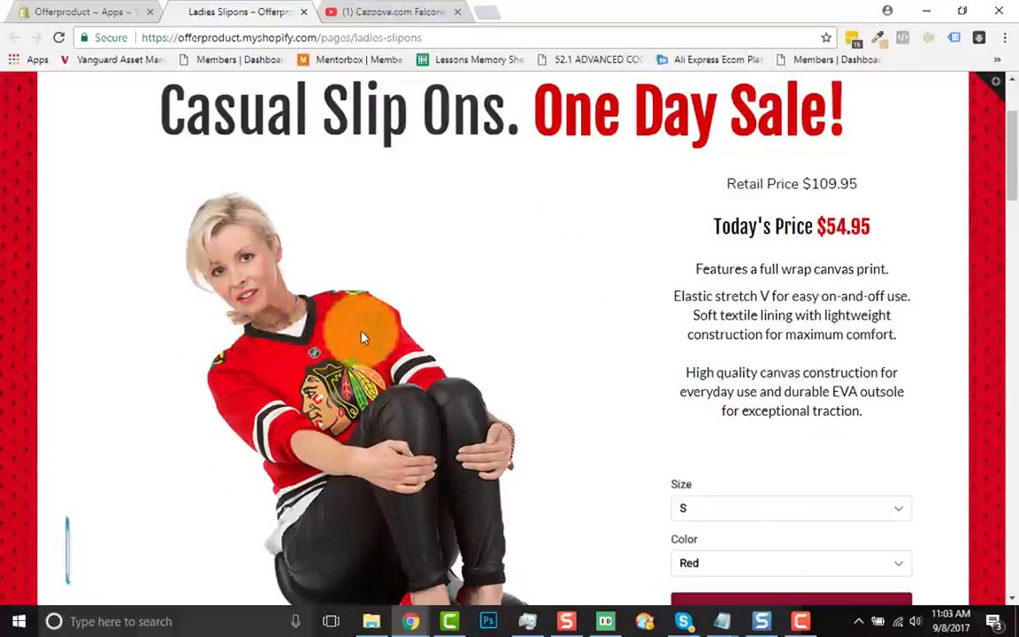
pyautogui.scroll(-3, 777, 370)
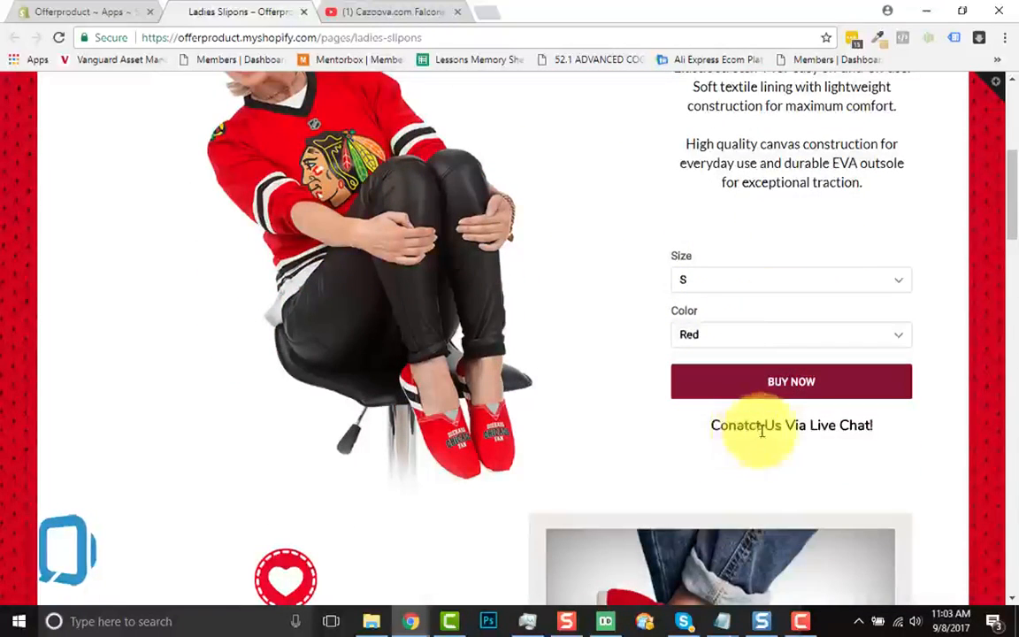
# Review all five image rows on the live page, from Custom Handmade Quality to Money Back Guarantee, and return to the page editor
pyautogui.scroll(-2, 687, 464)
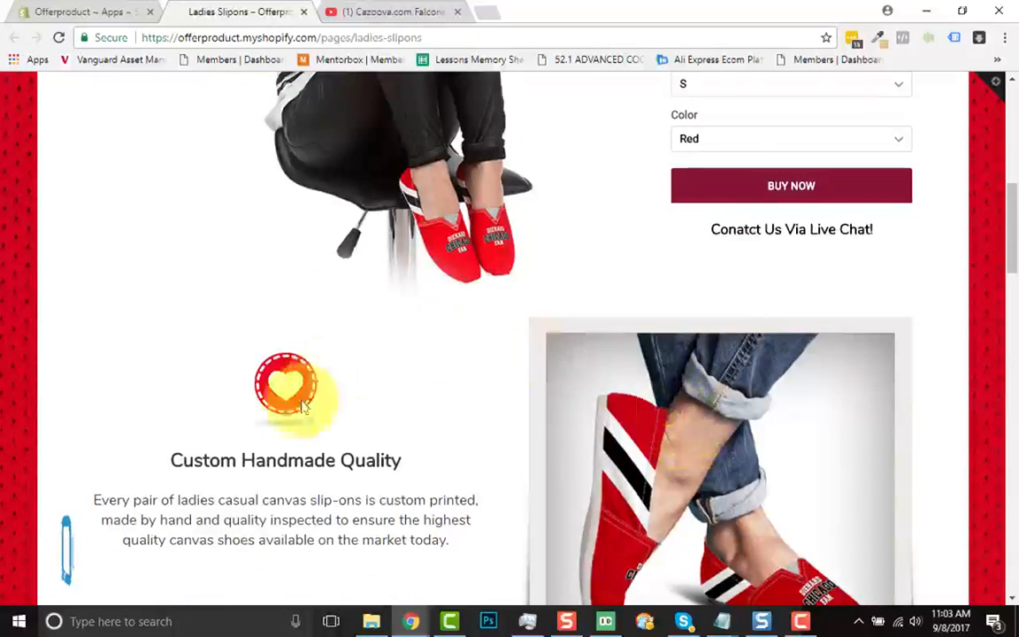
pyautogui.scroll(-2, 642, 460)
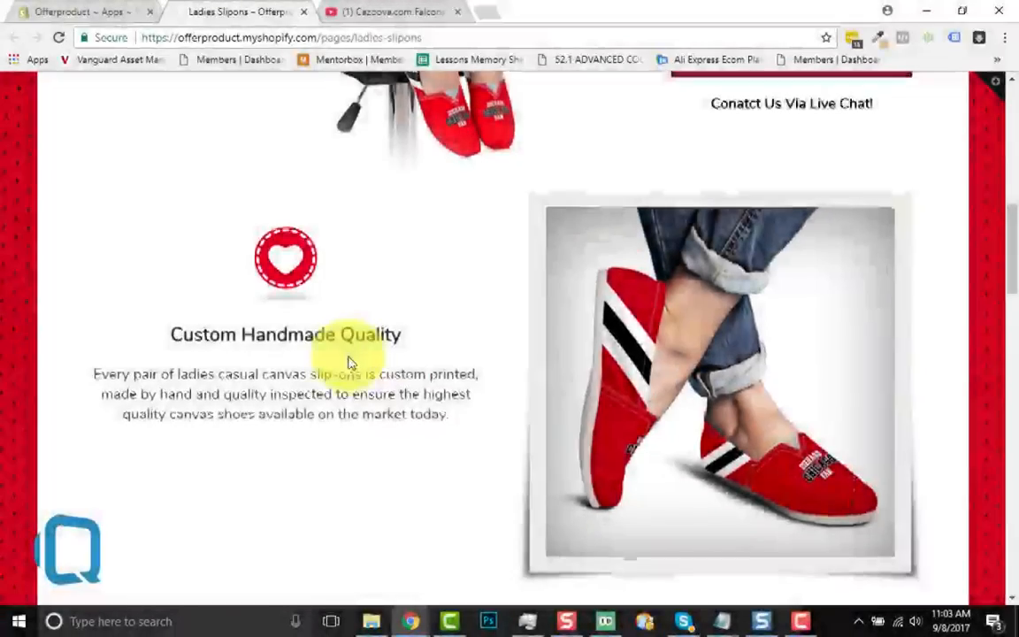
pyautogui.scroll(-1, 403, 217)
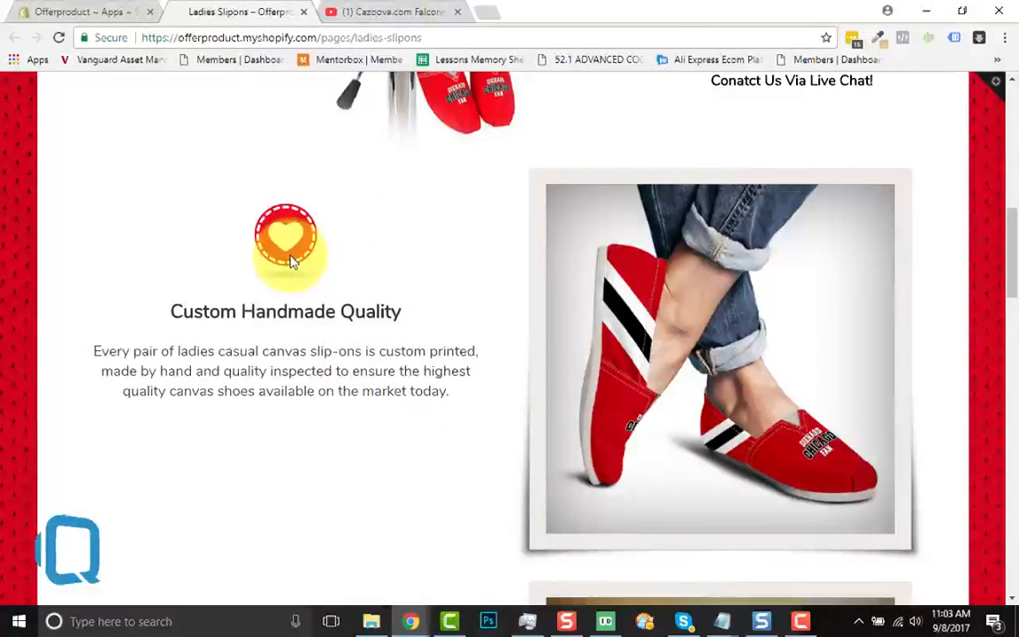
pyautogui.scroll(-4, 410, 375)
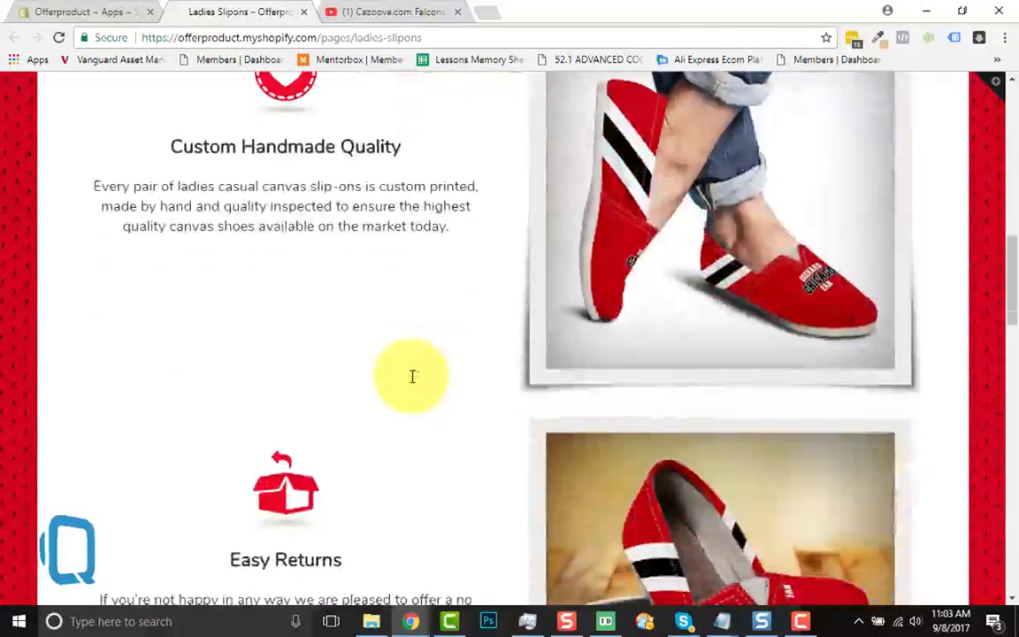
pyautogui.scroll(-4, 412, 382)
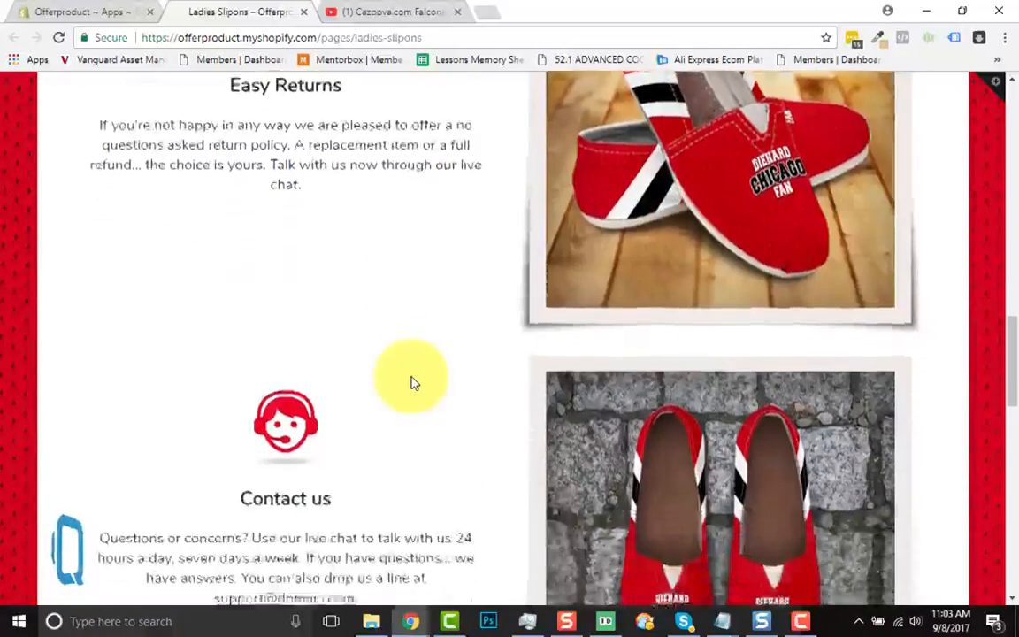
pyautogui.scroll(-4, 412, 382)
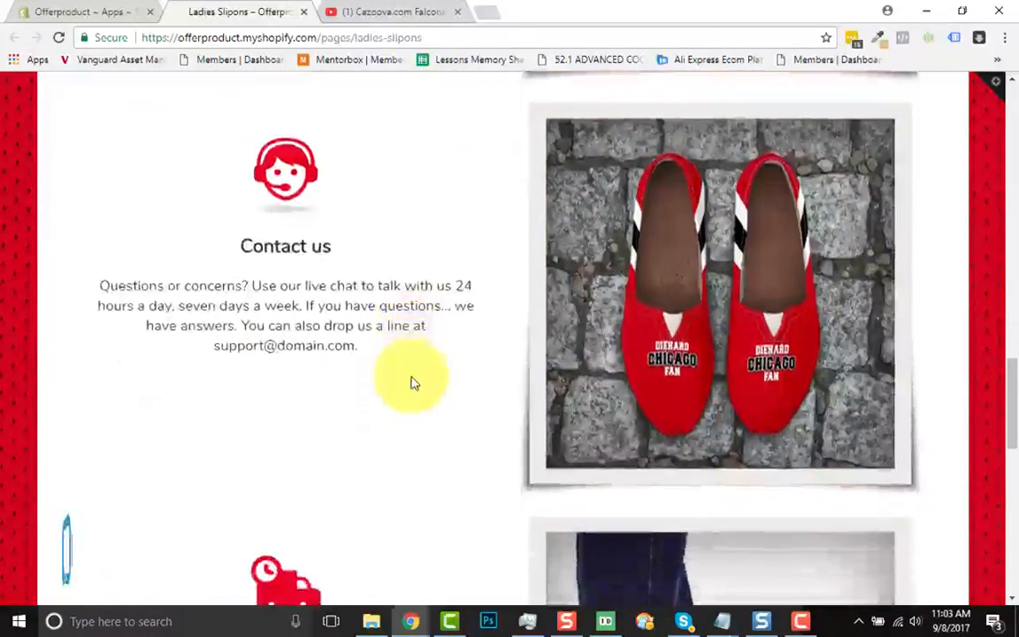
pyautogui.scroll(-4, 412, 382)
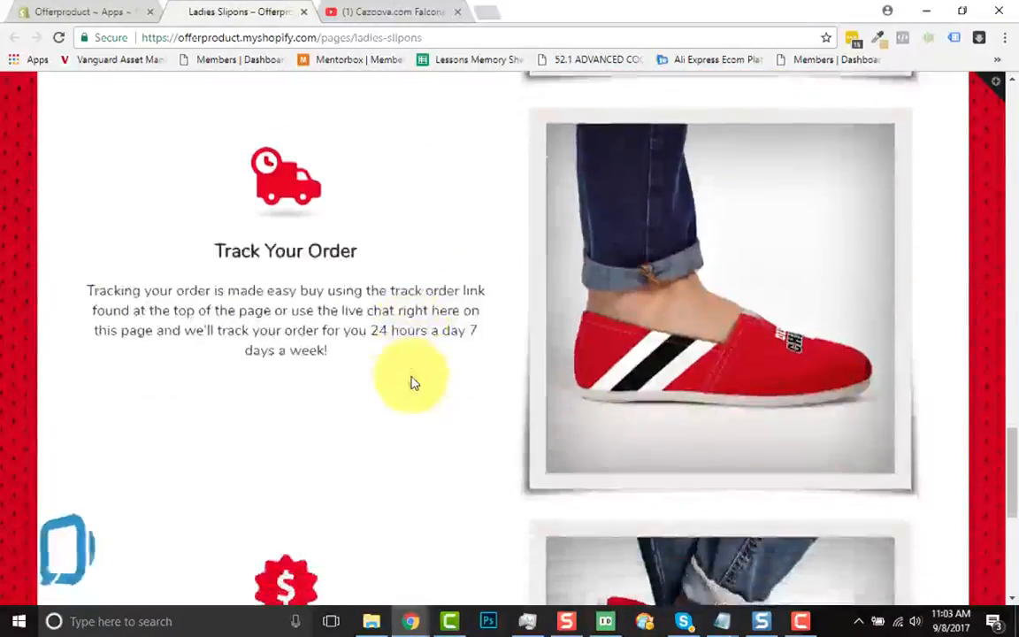
pyautogui.scroll(-2, 411, 382)
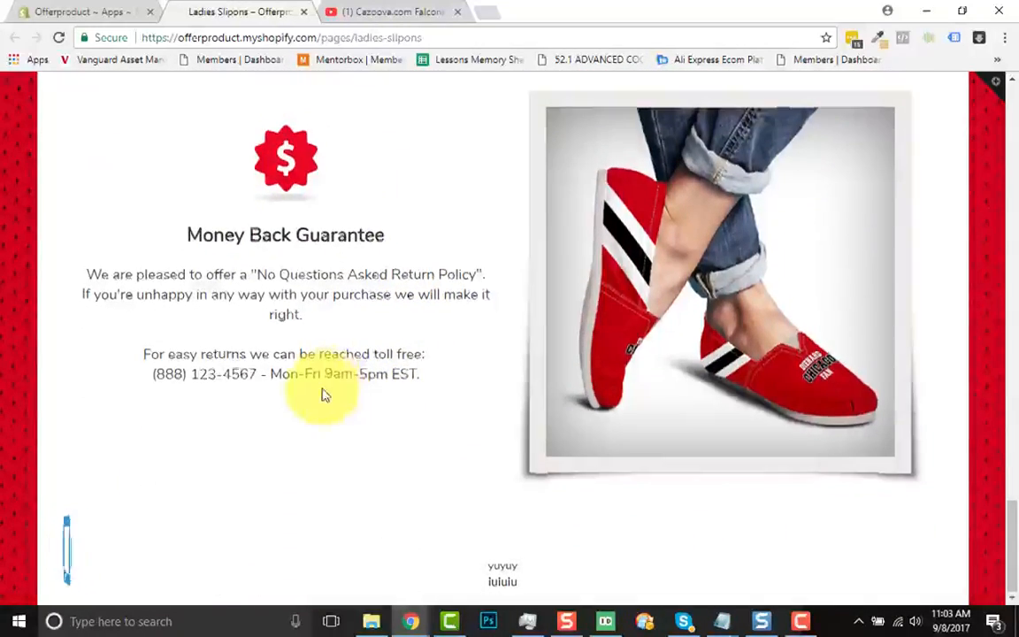
pyautogui.scroll(1, 324, 394)
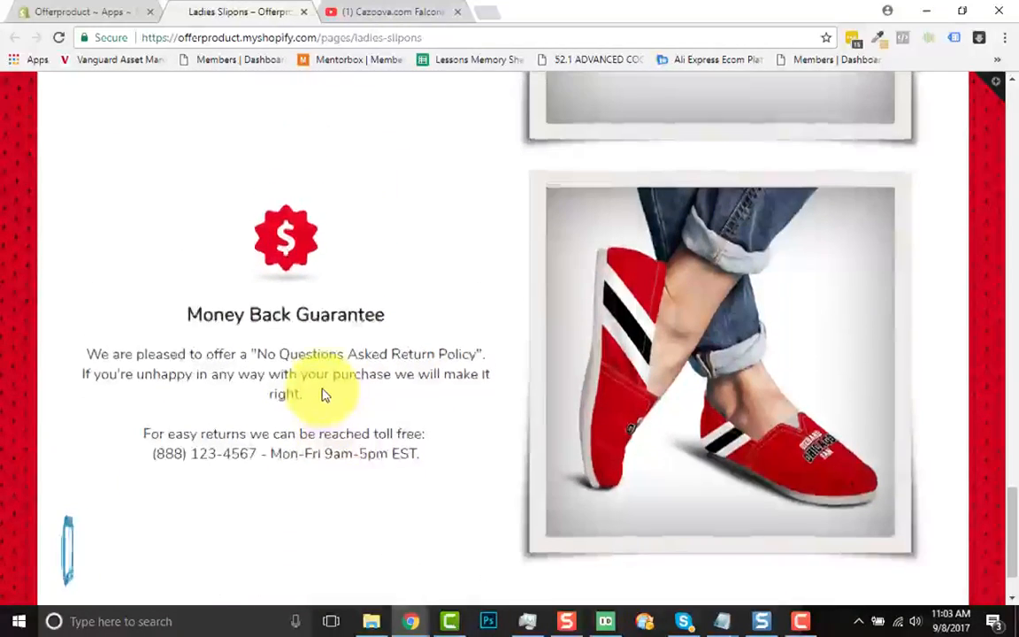
pyautogui.click(74, 8)
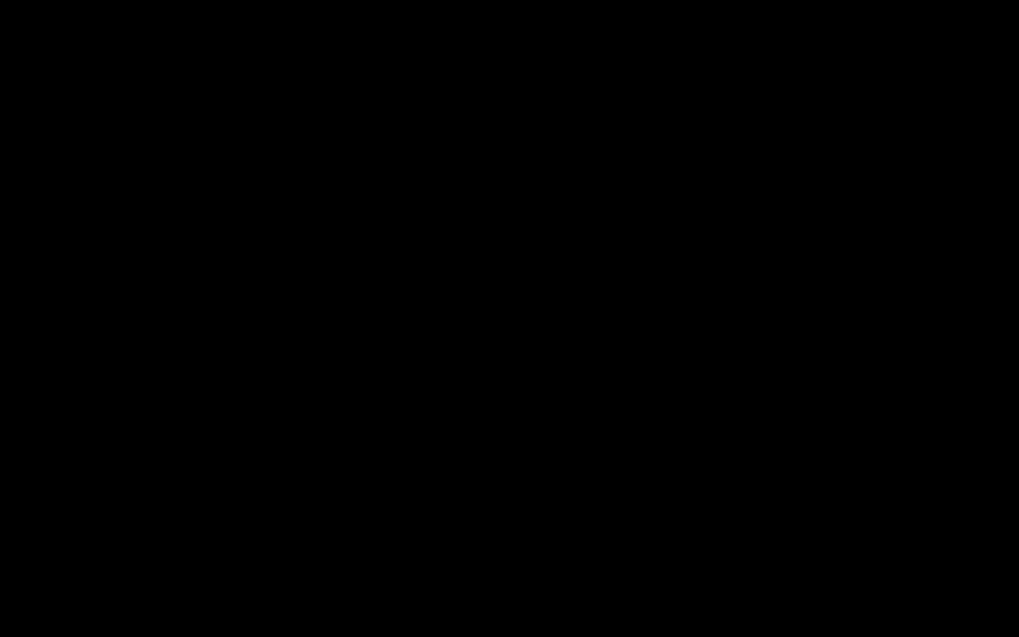